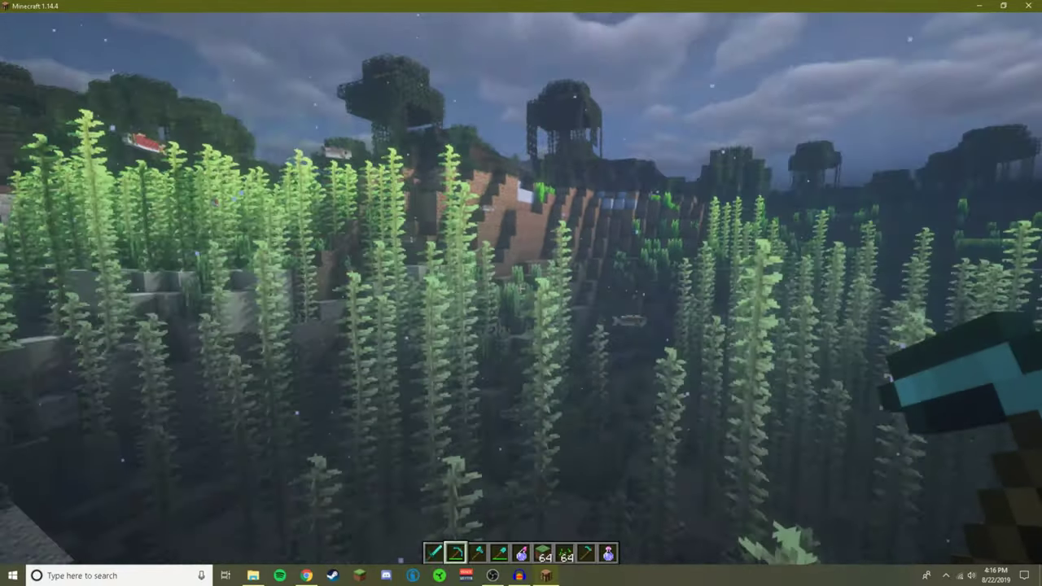
Briefly show the debug overlay while viewing the shaded world
key(space)
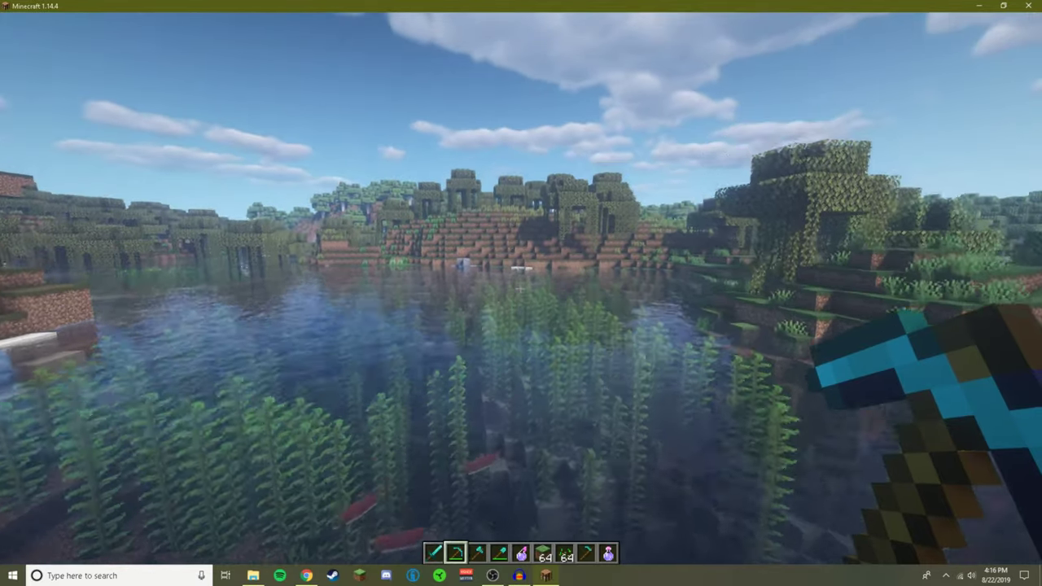
key(F3)
key(F3)
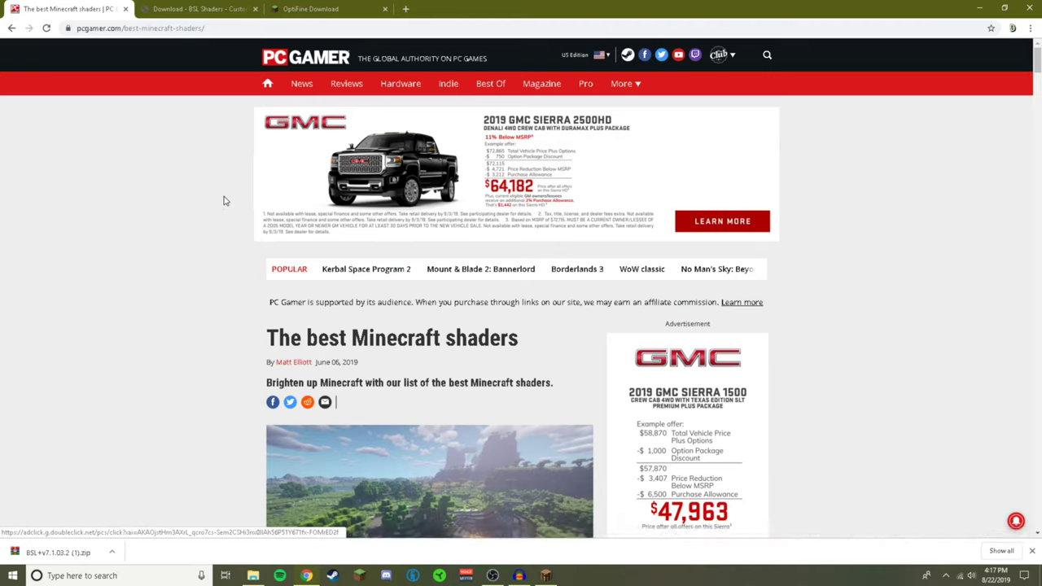
Find BSL Shaders in the PC Gamer list of best Minecraft shaders and open its updated website
scroll(309, 237, down, 2)
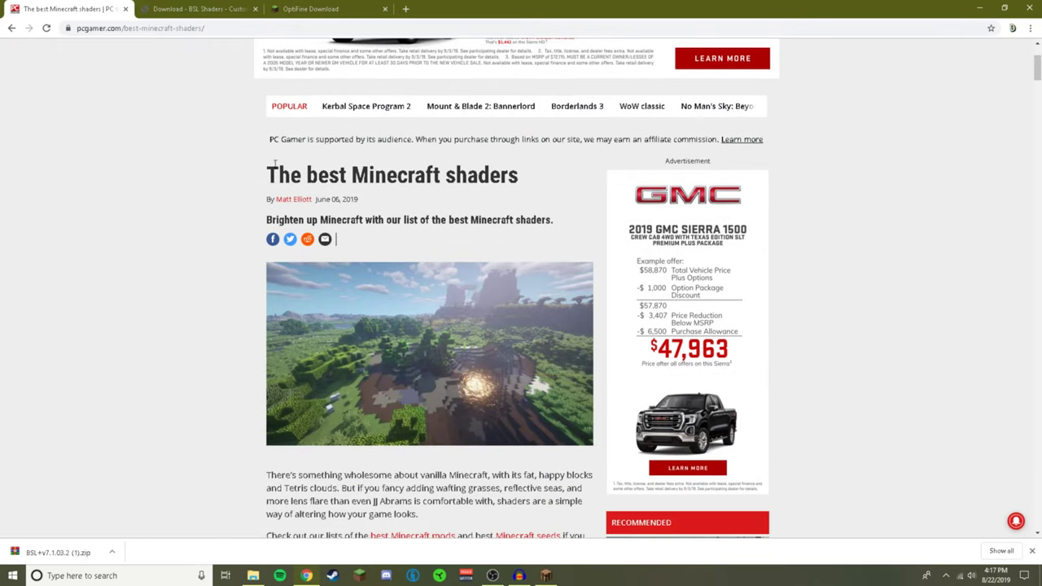
scroll(314, 296, down, 9)
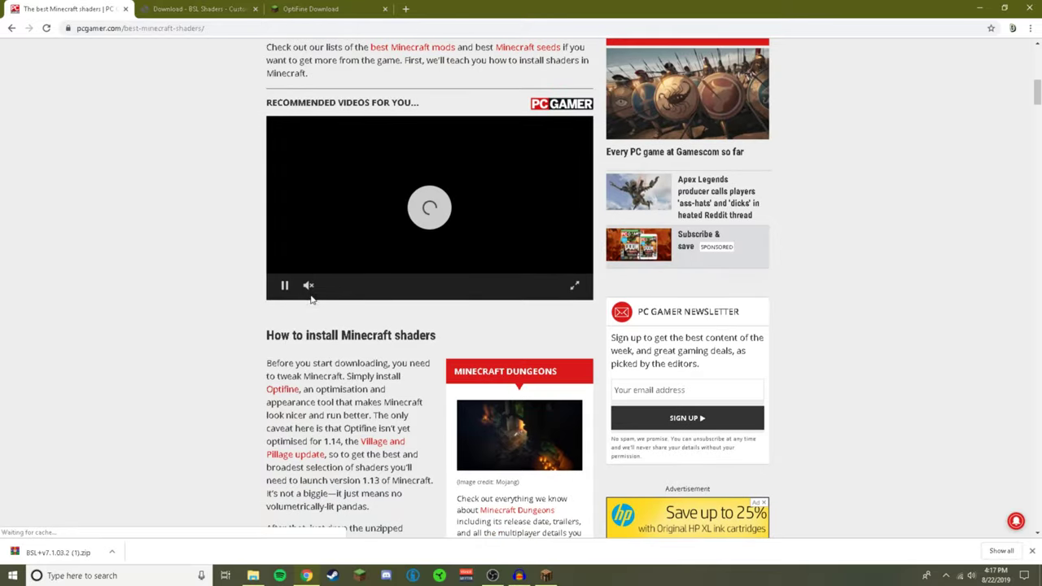
scroll(315, 296, down, 7)
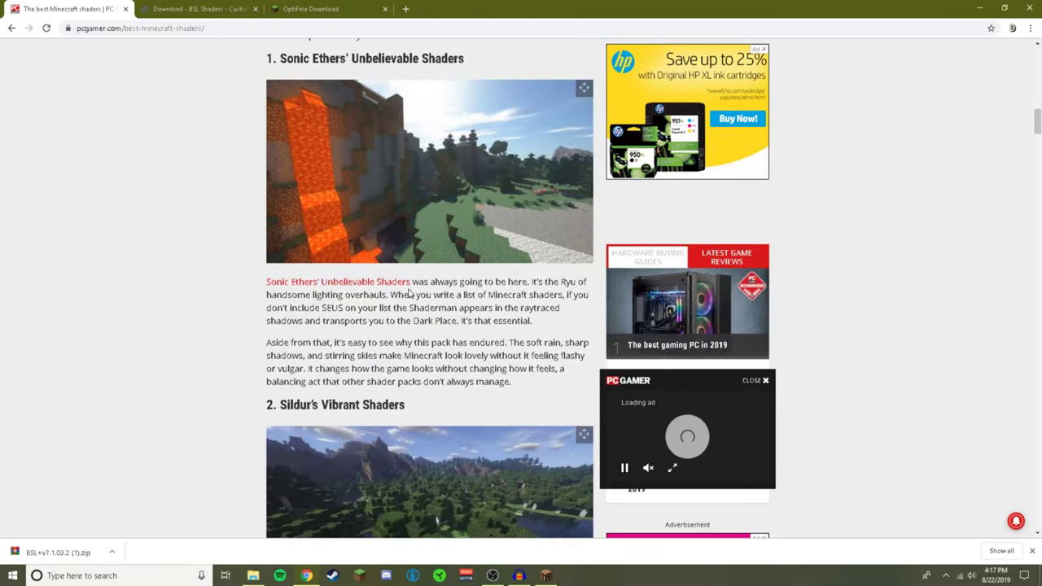
scroll(404, 291, down, 10)
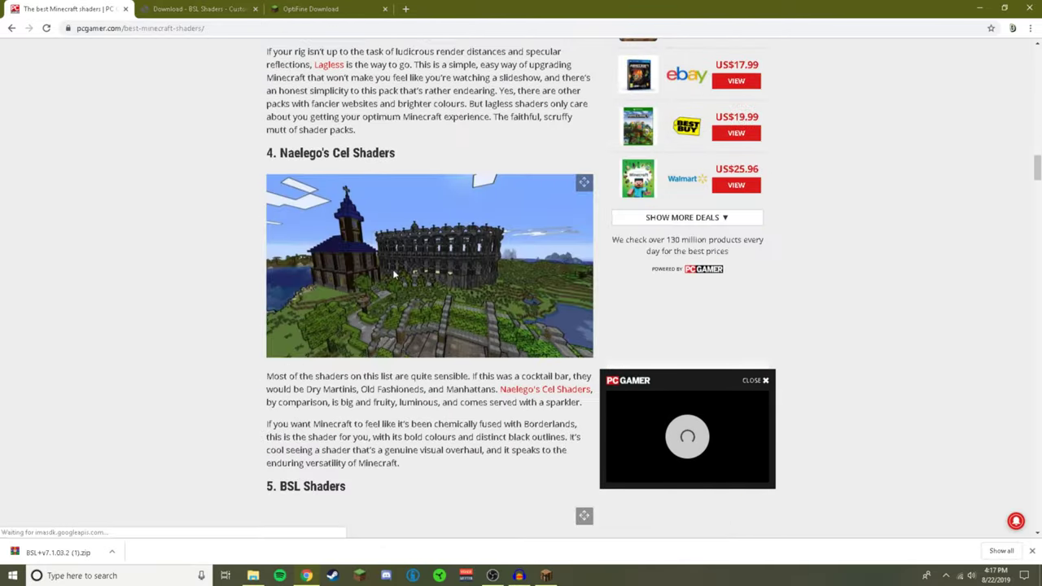
scroll(393, 274, down, 3)
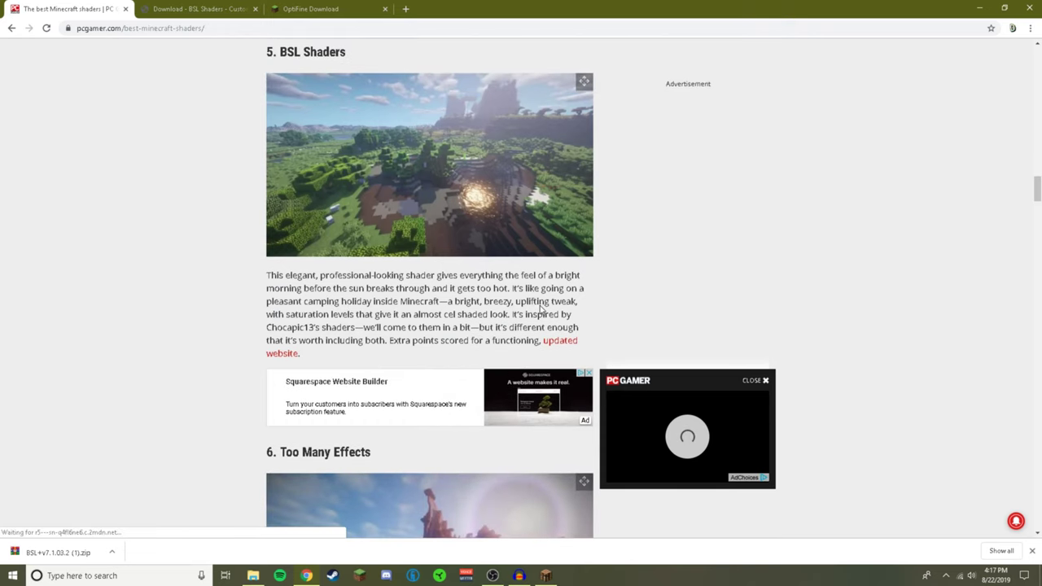
click(559, 342)
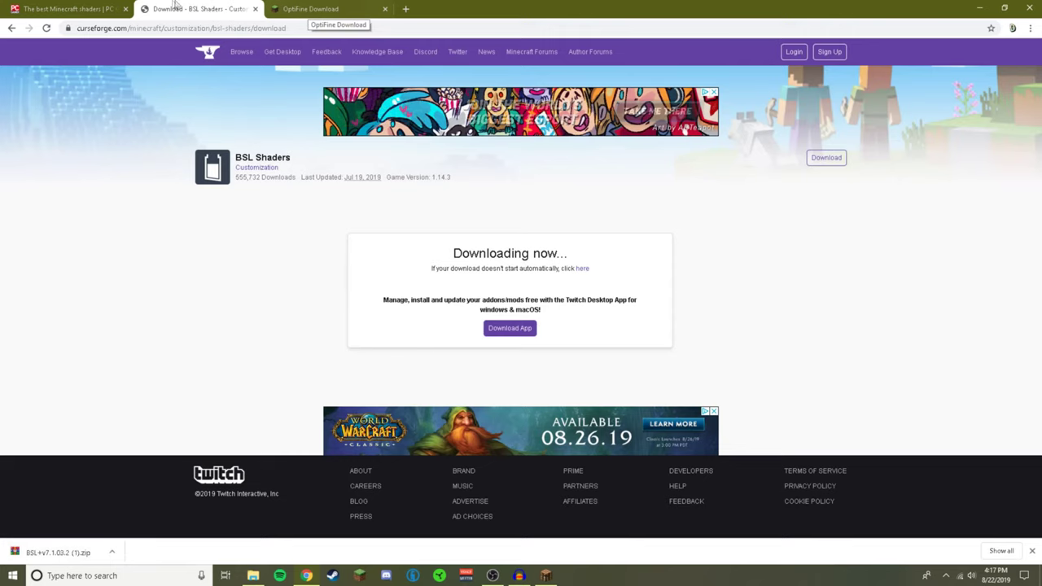
Download OptiFine_1.14.4_HD_U_F3.jar from the OptiFine site, skipping the ad page that precedes it
click(308, 9)
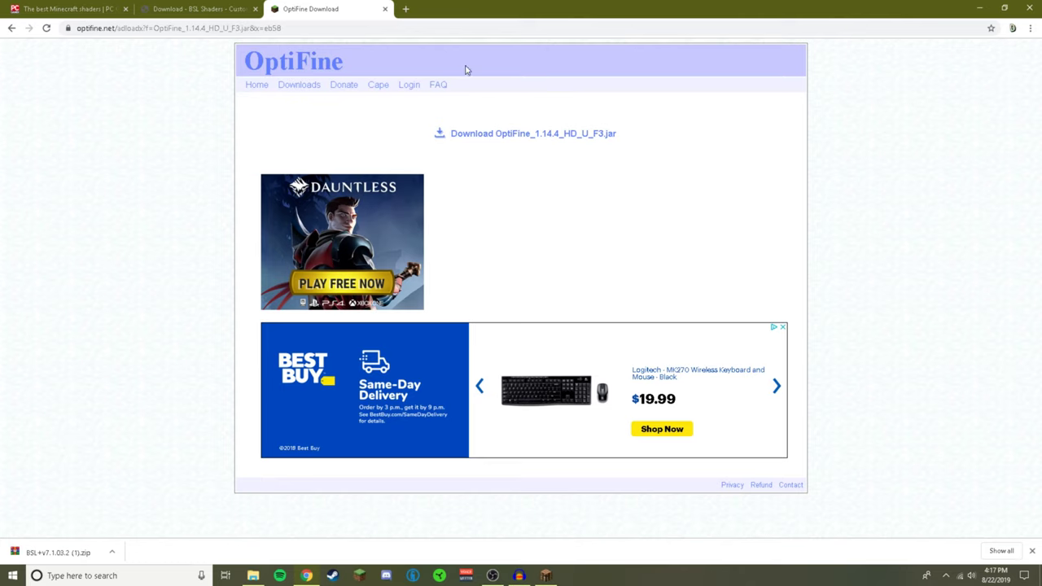
click(294, 88)
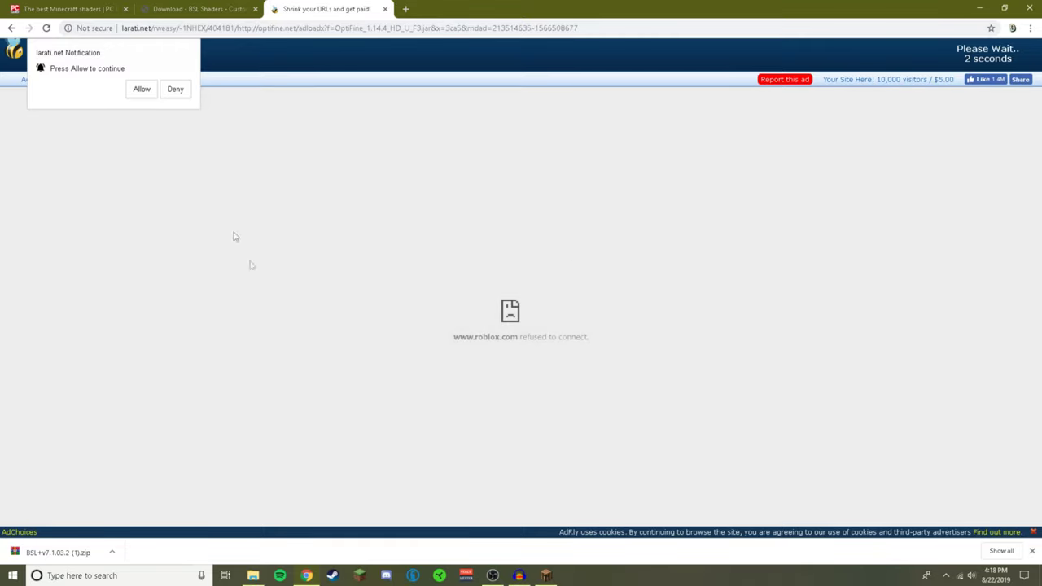
drag(493, 330, 517, 335)
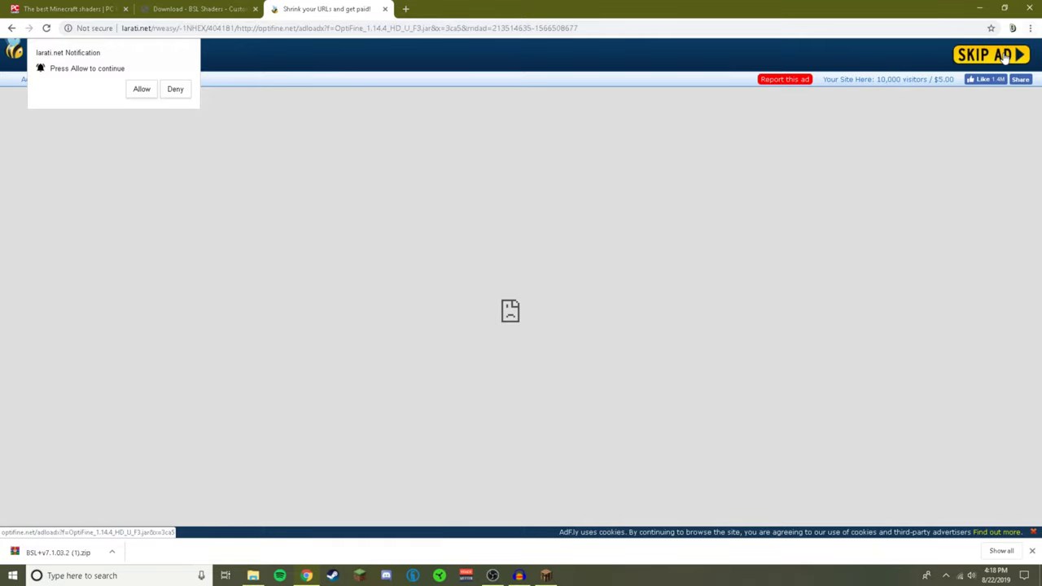
click(1006, 57)
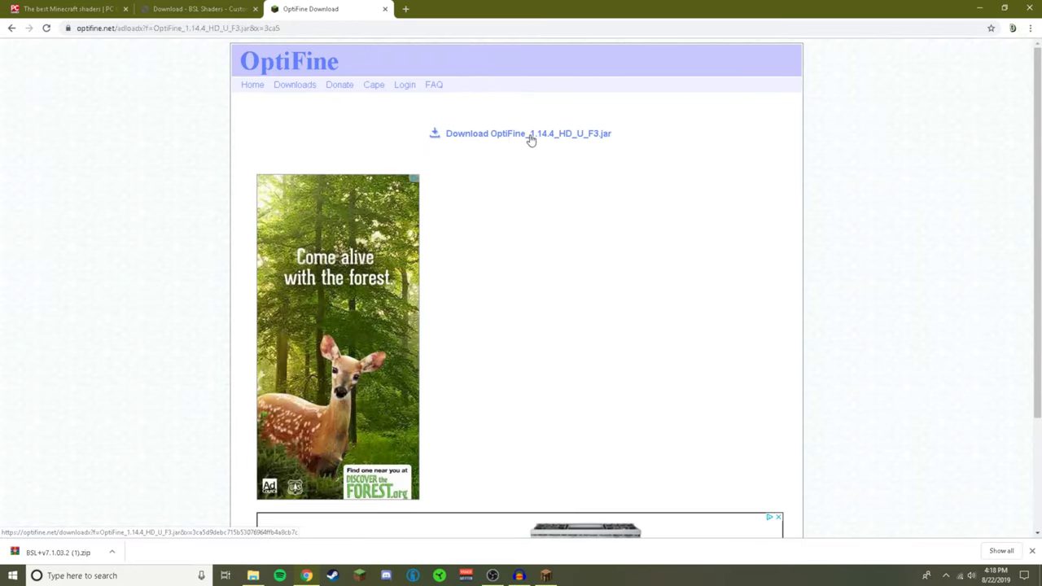
click(473, 135)
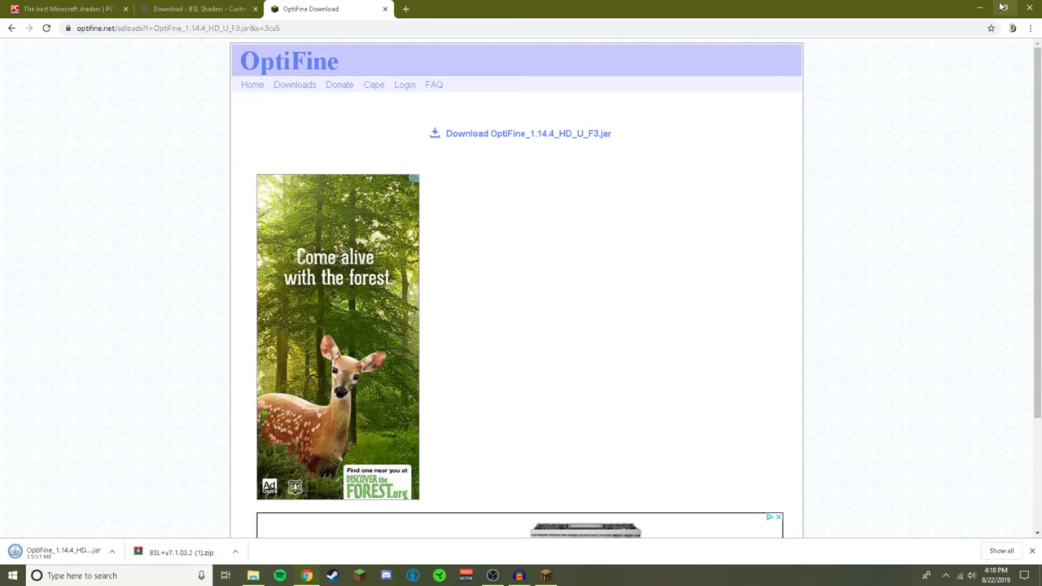
Launch the downloaded OptiFine installer, install OptiFine HD Ultra F3 for Minecraft 1.14.4 into the .minecraft folder, and close the installer
click(193, 553)
click(113, 553)
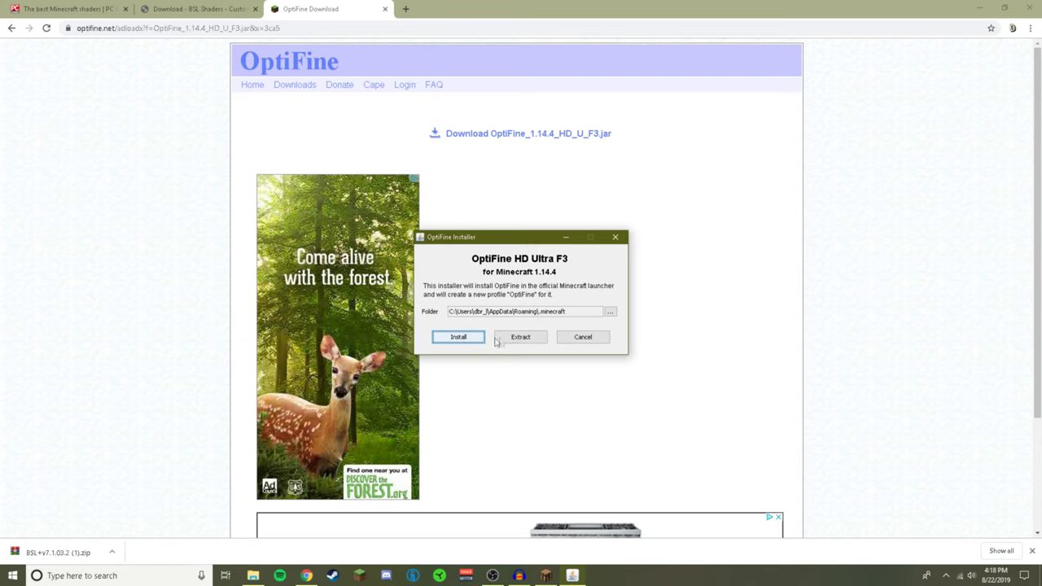
click(456, 338)
click(617, 238)
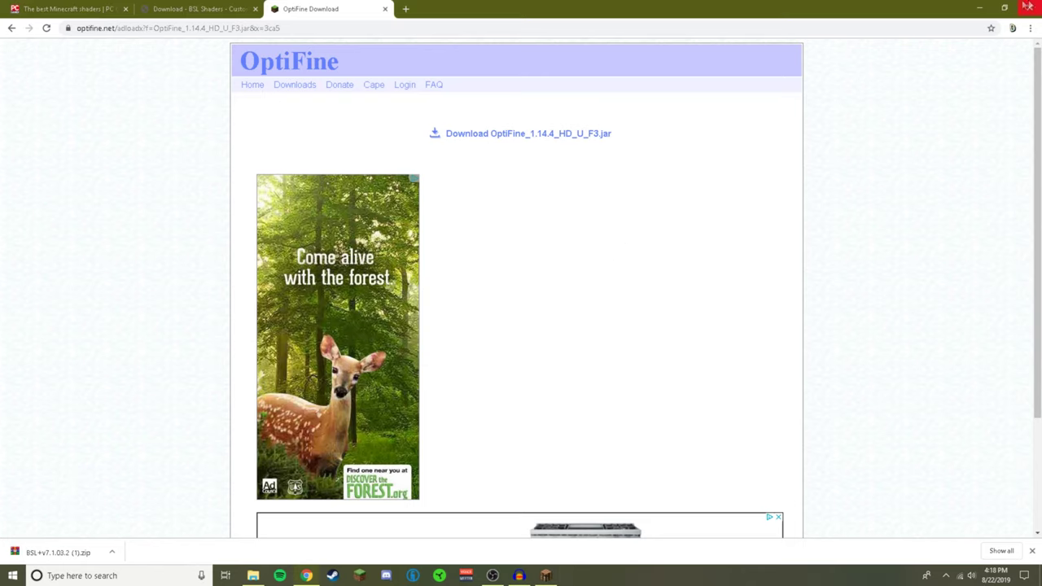
Minimize the browser and open the Minecraft Launcher
click(977, 6)
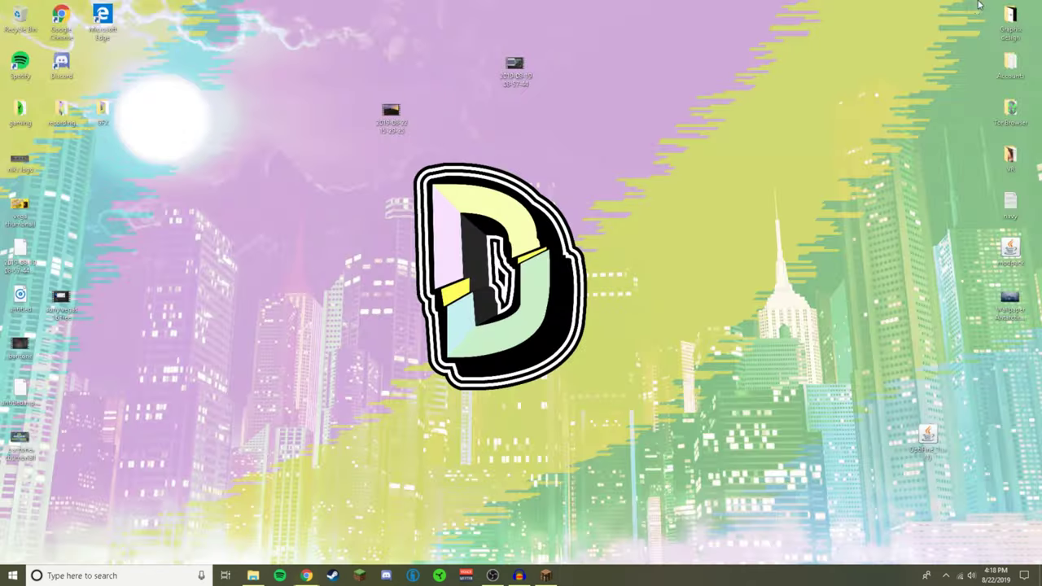
click(361, 576)
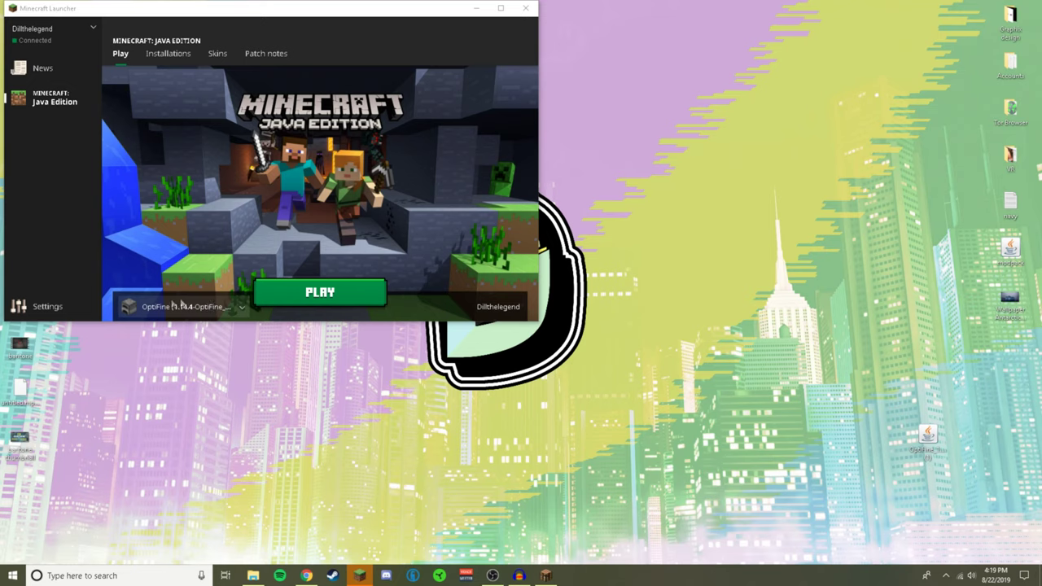
click(173, 57)
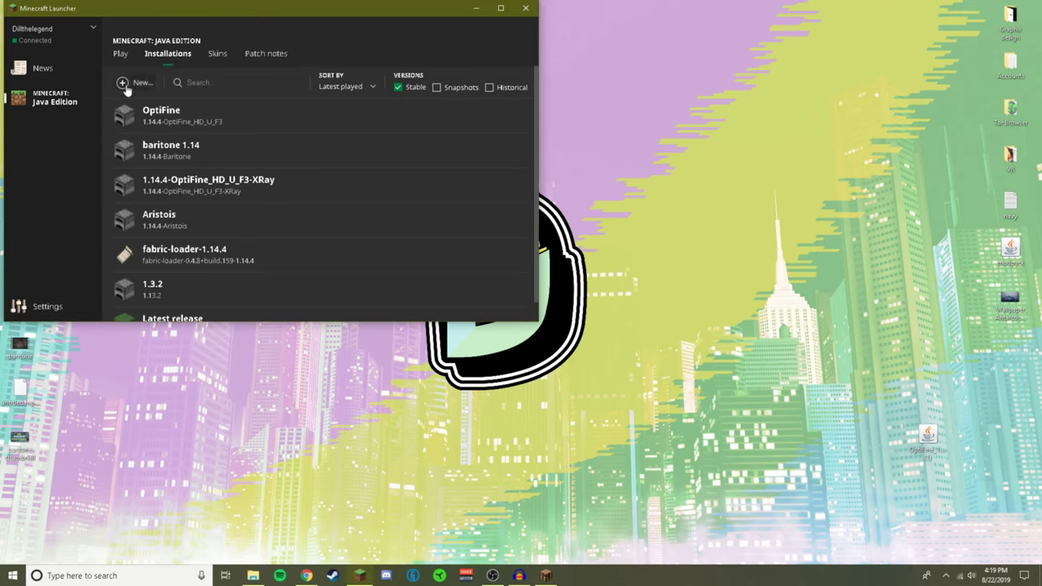
click(126, 83)
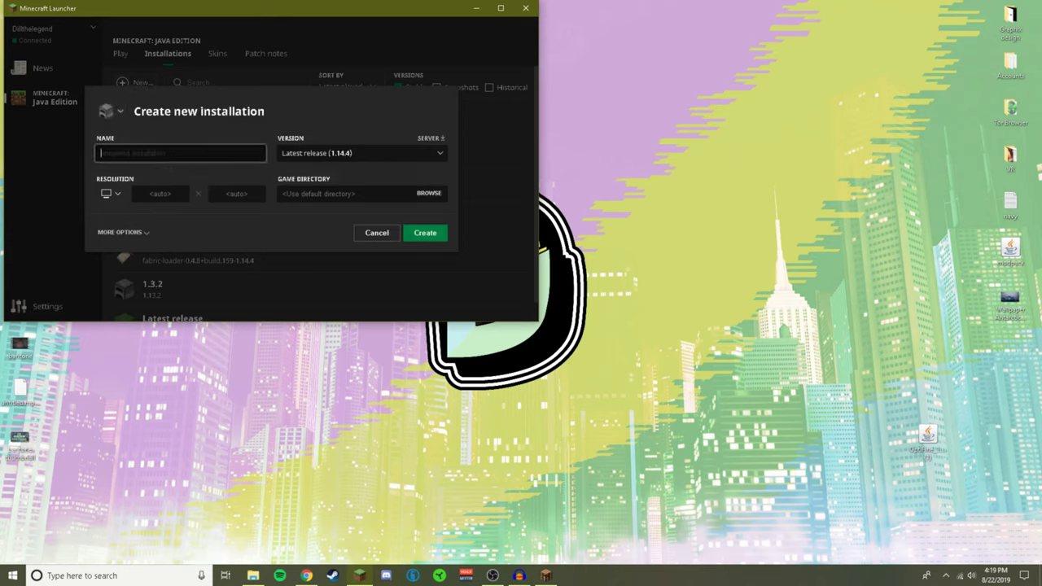
click(309, 155)
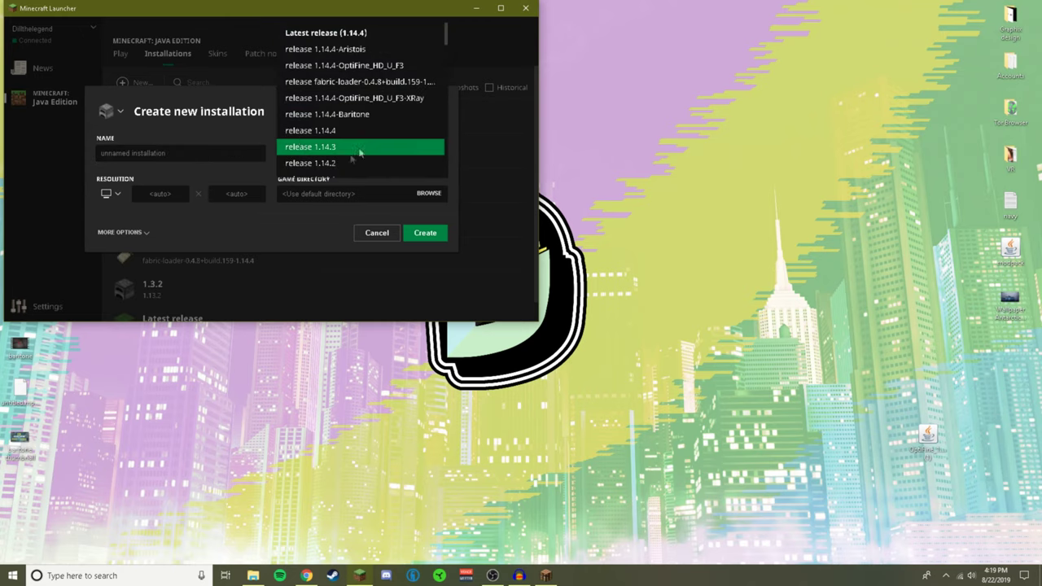
click(362, 66)
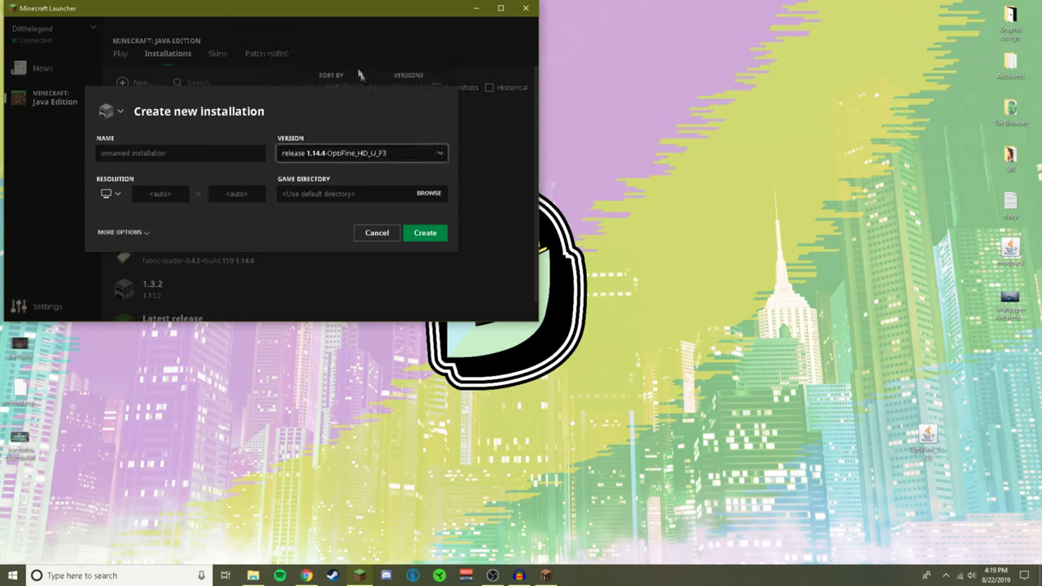
click(376, 234)
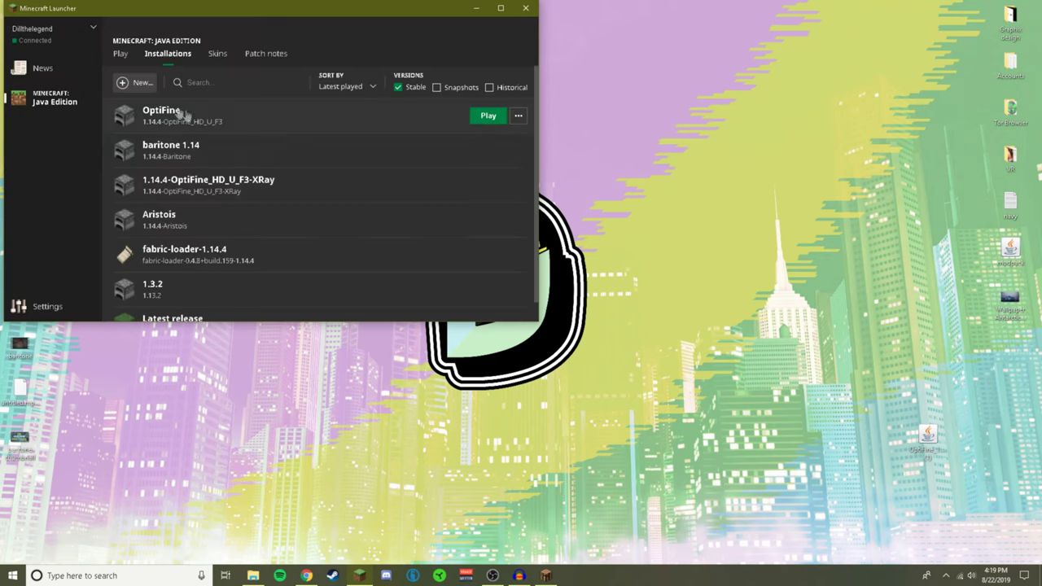
Choose the OptiFine 1.14.4 installation as the version to play and minimize the launcher
click(121, 53)
click(247, 310)
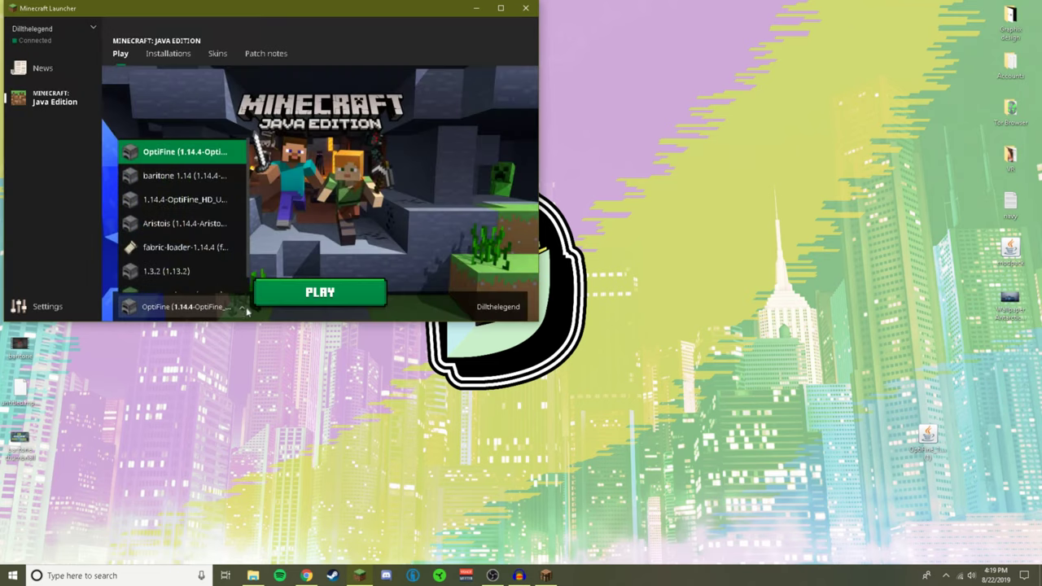
click(183, 152)
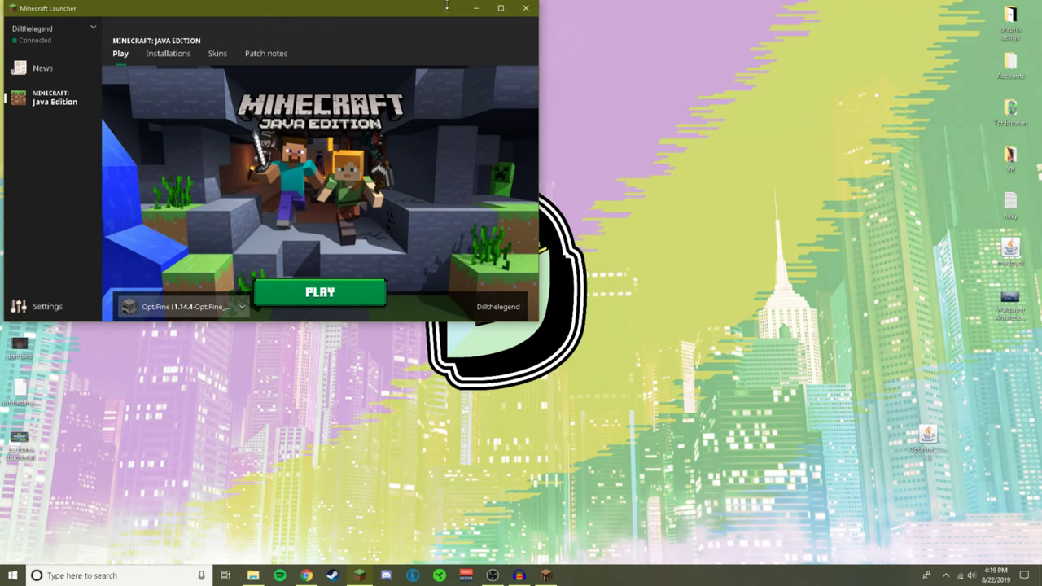
click(476, 8)
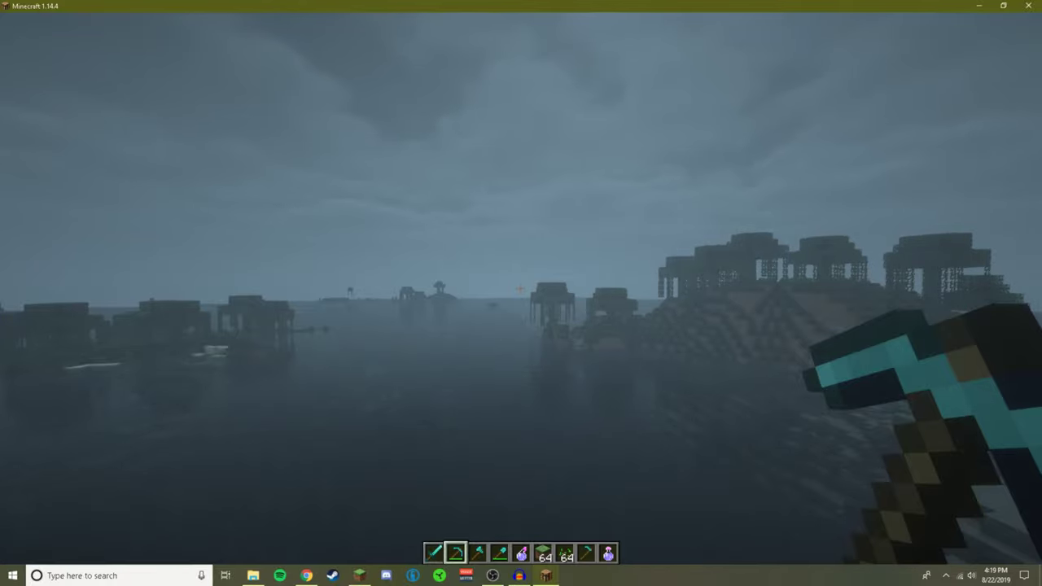
Open the Shaders screen from Minecraft's video settings and show the shaderpacks folder
key(Escape)
key(Escape)
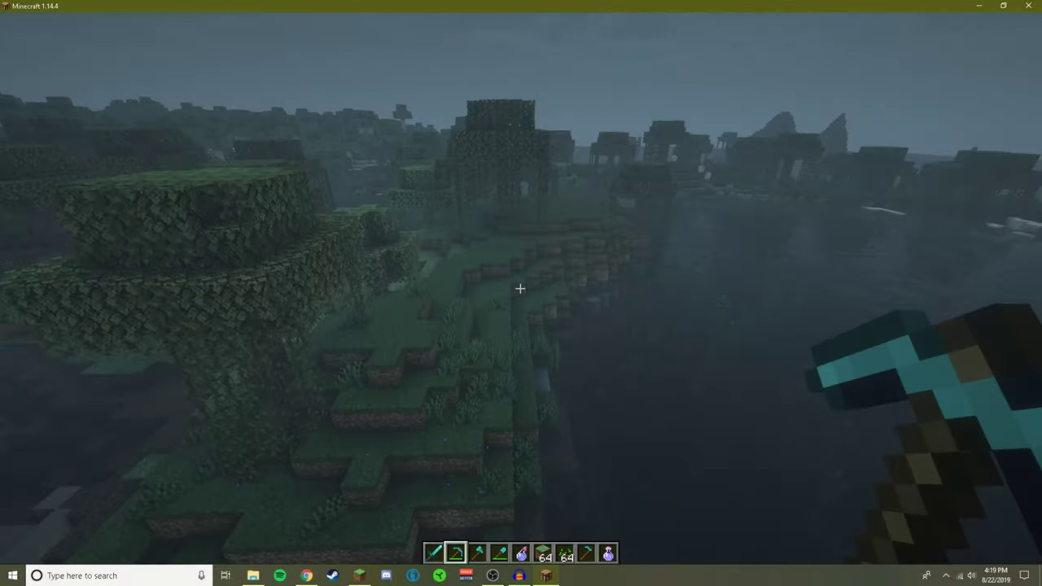
key(Escape)
click(504, 247)
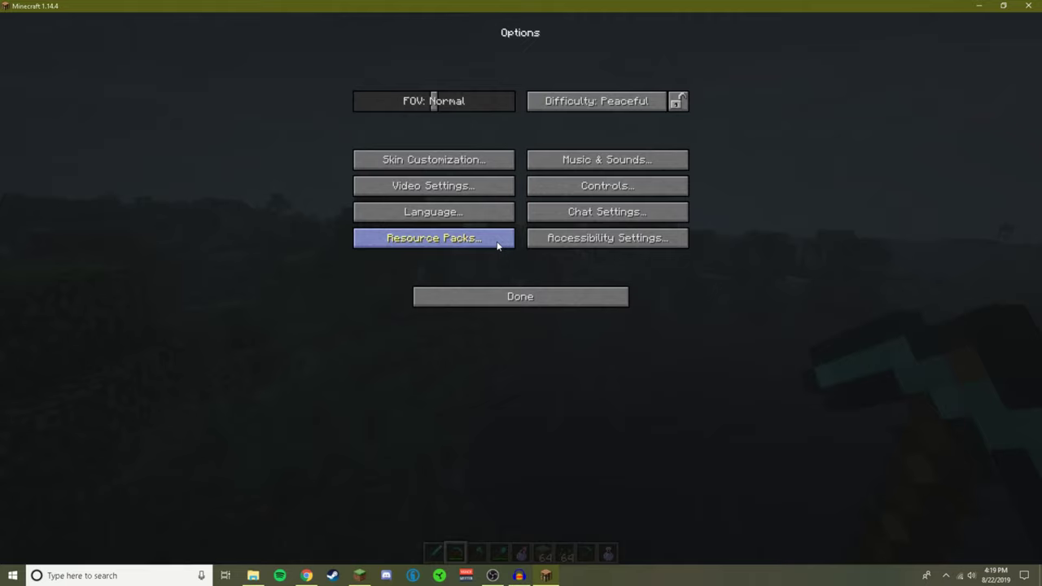
click(446, 193)
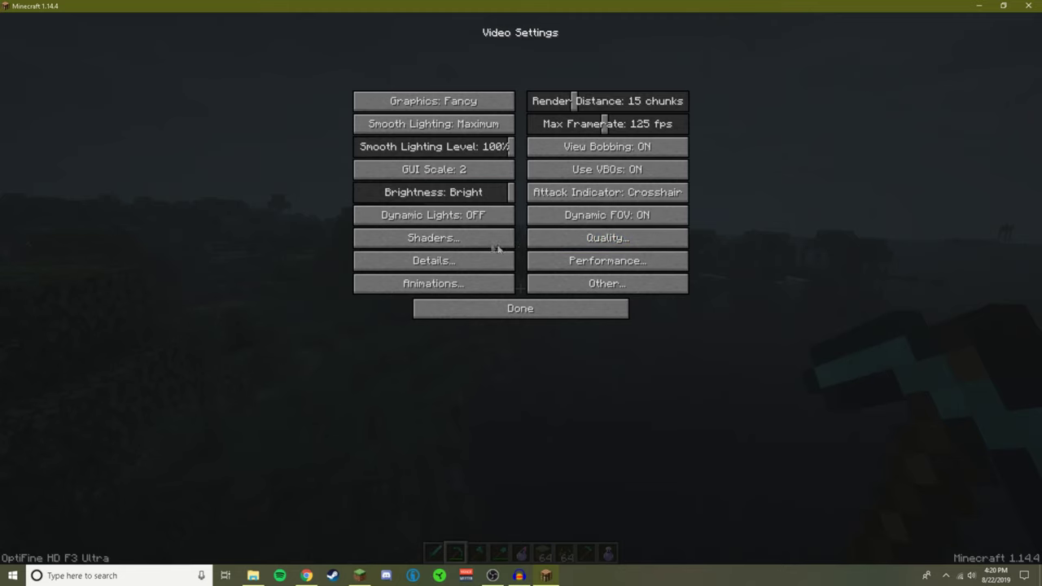
click(418, 245)
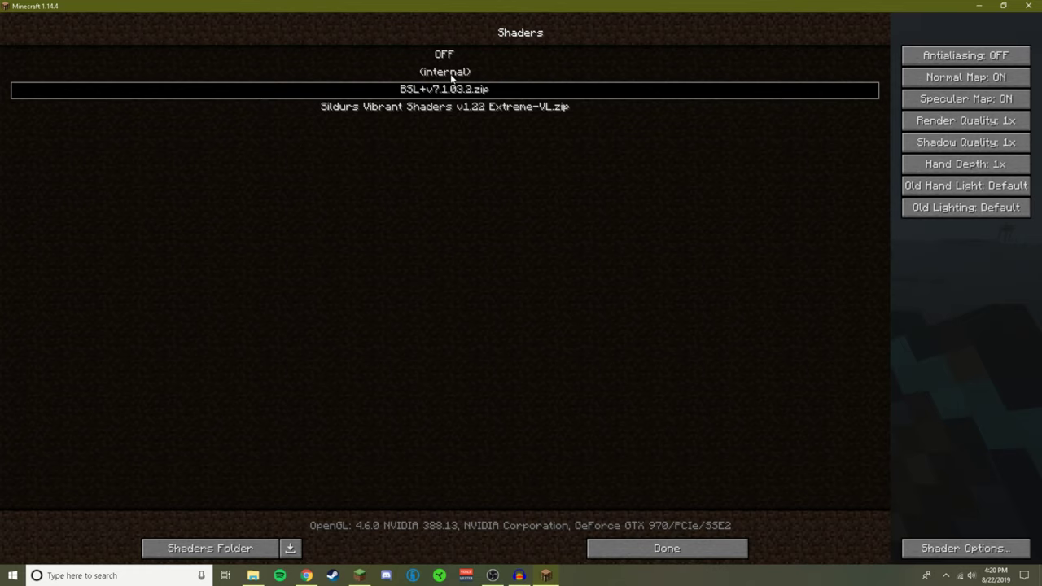
click(220, 550)
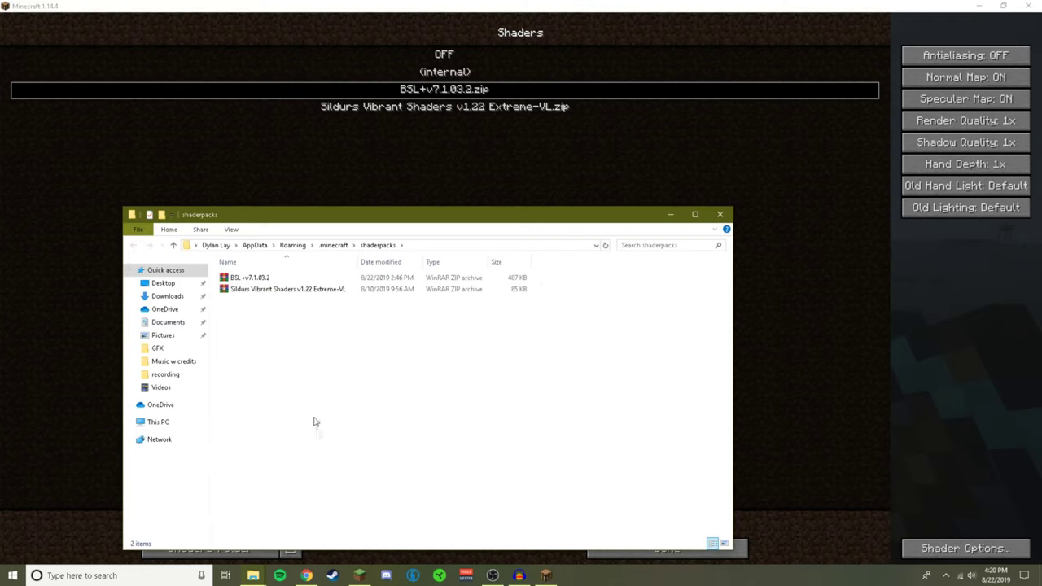
Switch to the browser and try to move the downloaded BSL+v7.1.03.2 (1).zip into the shaderpacks folder
click(306, 575)
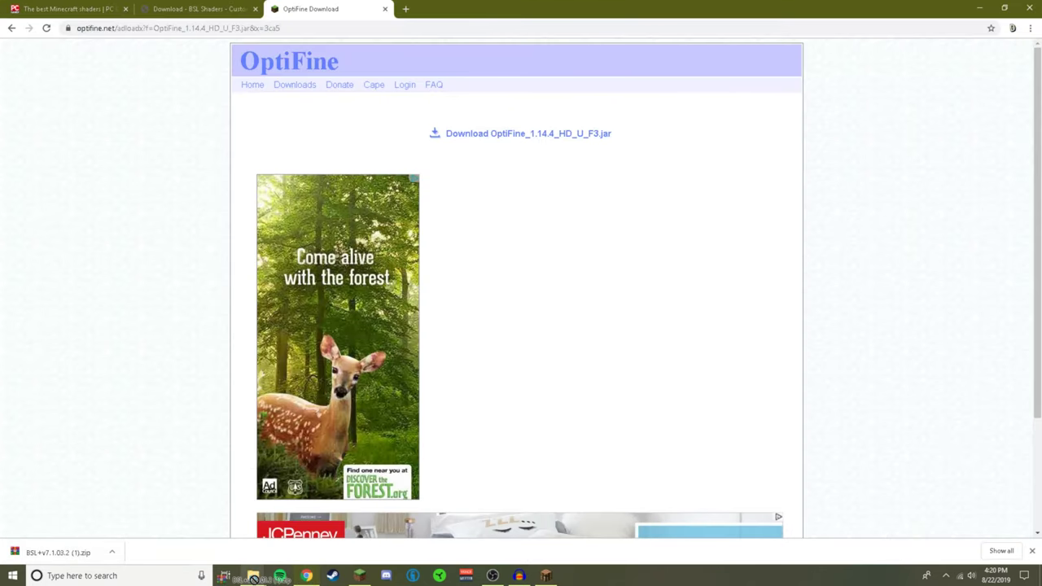
drag(254, 579, 57, 552)
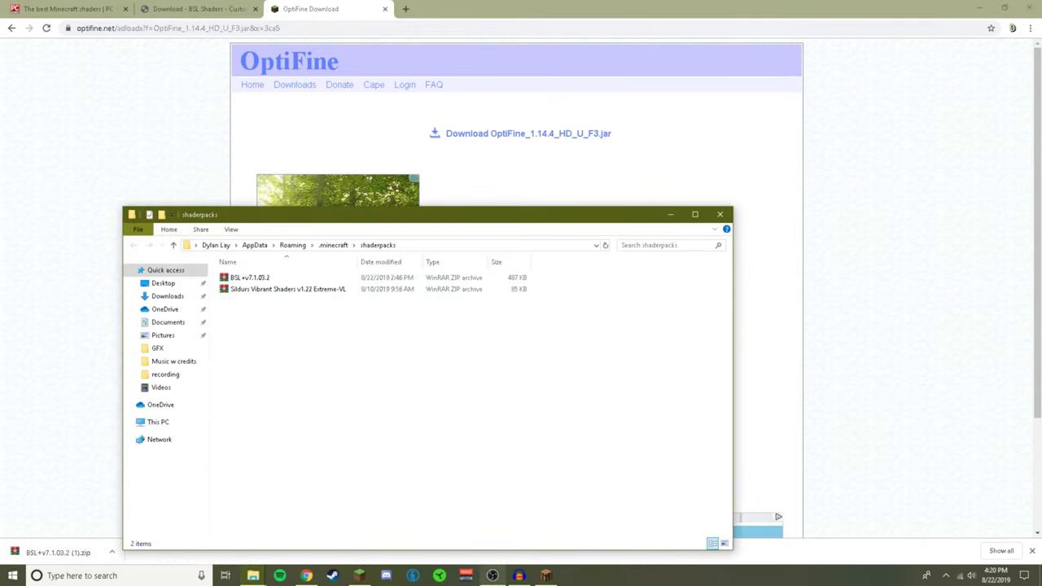
Return to Minecraft, close the shader settings with BSL+v7.1.03.2.zip selected, and show the debug overlay in the world
click(547, 575)
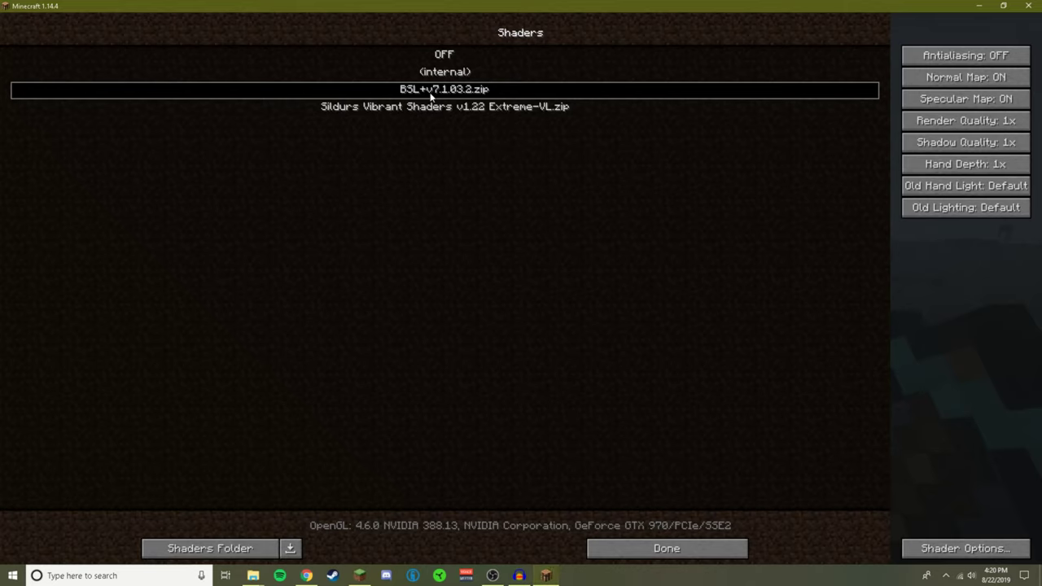
click(680, 548)
key(Escape)
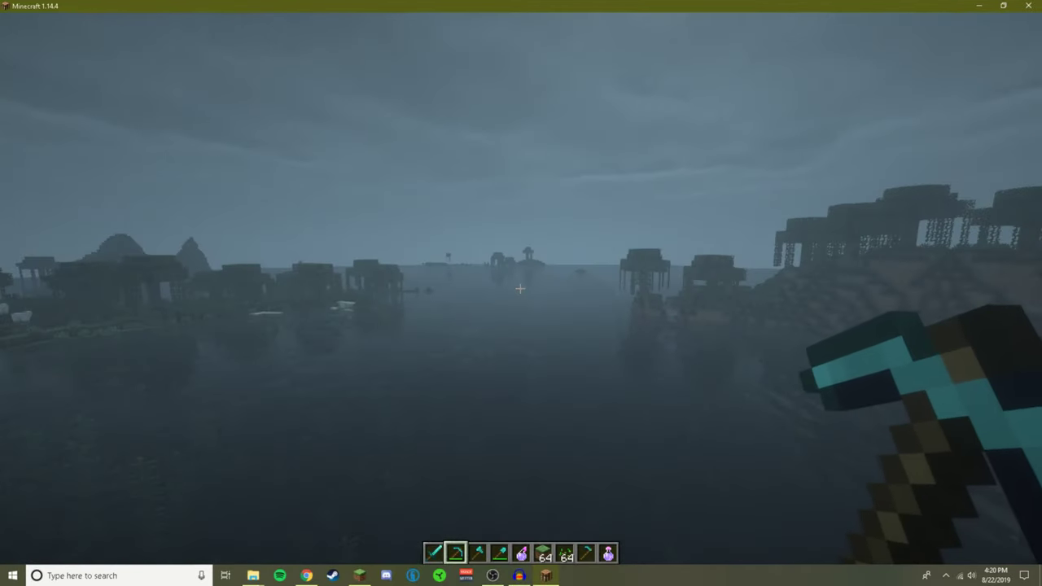
key(F3)
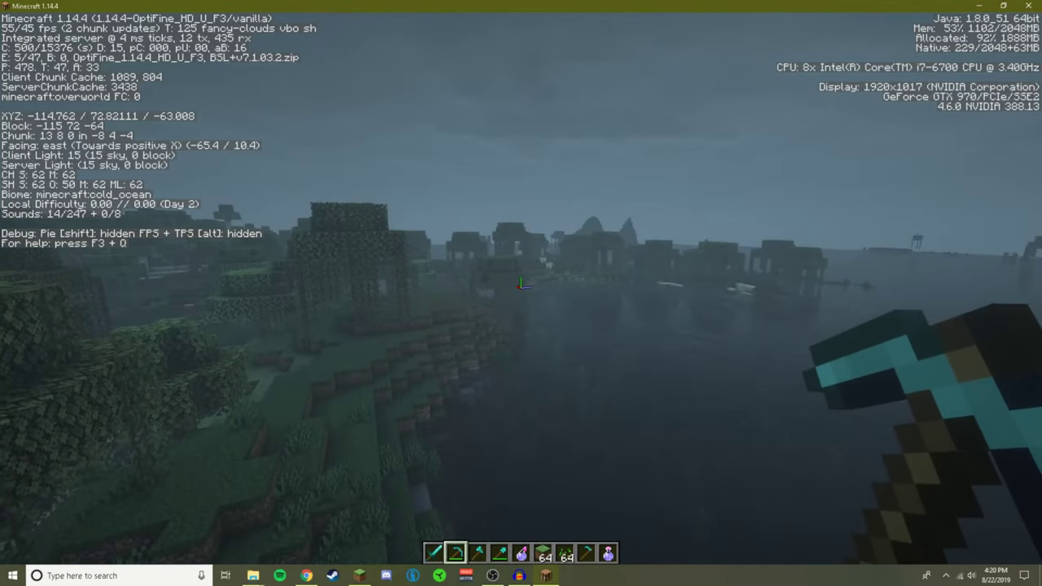
Fly over the ocean and swamp with the debug overlay shown to examine the shaders and frame rate
key(t)
key(Escape)
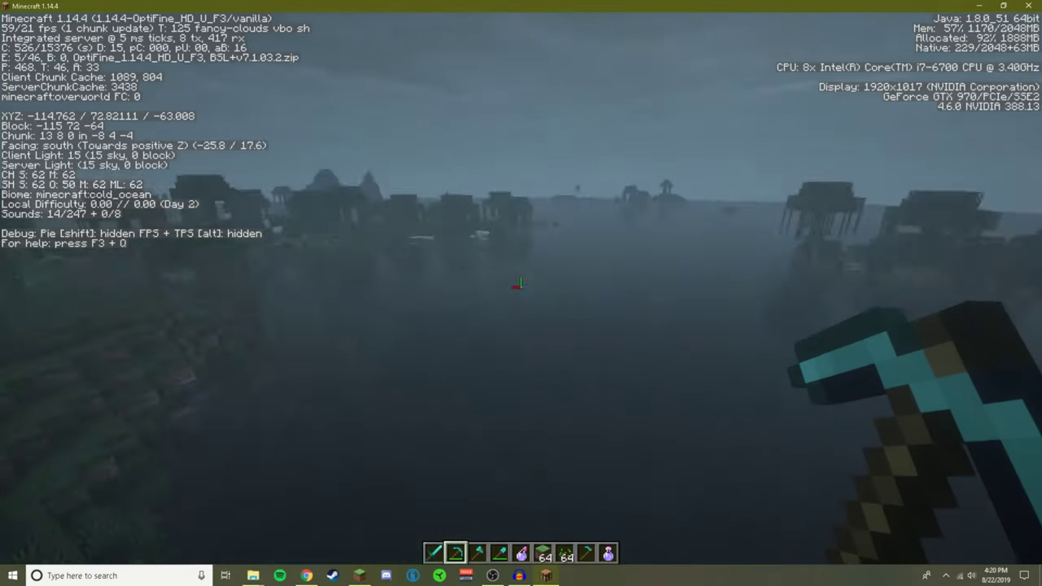
key(w)
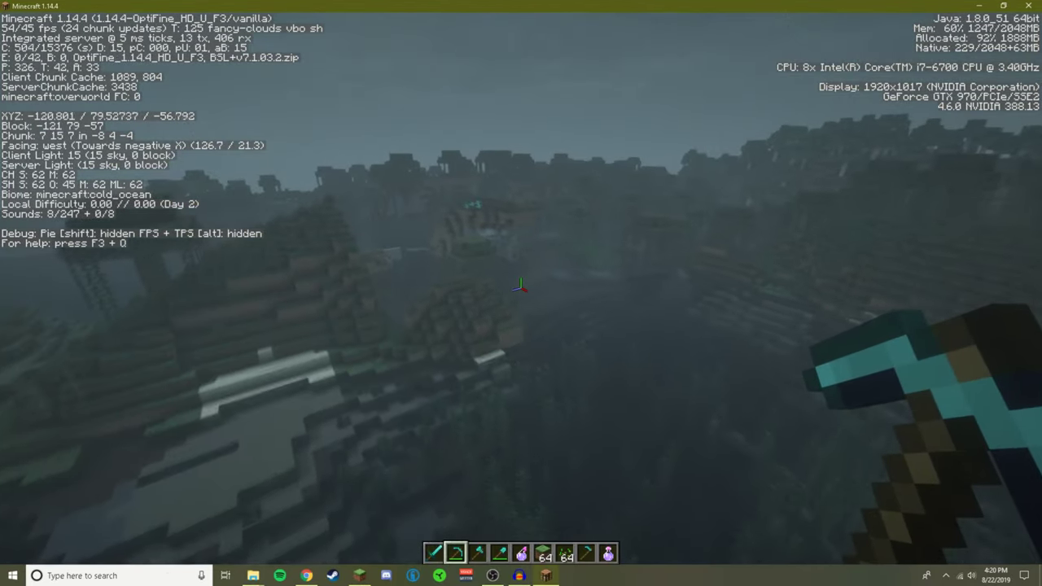
key(w)
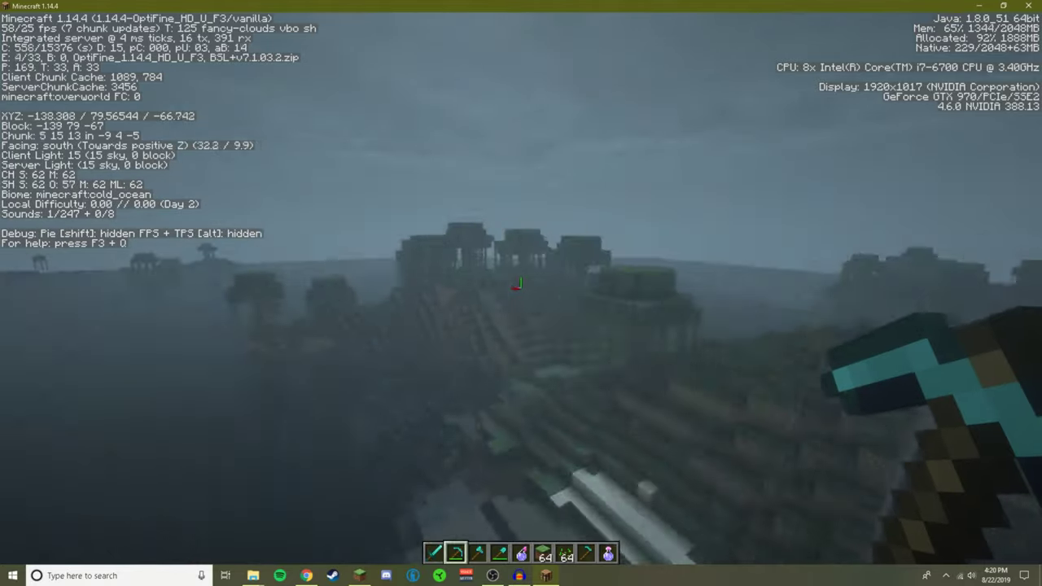
key(w)
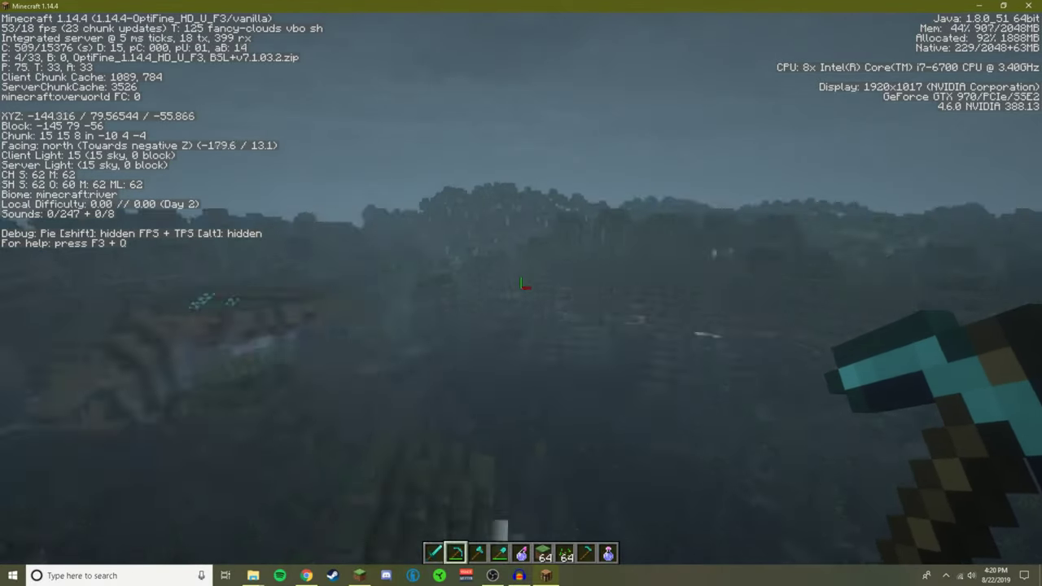
key(w)
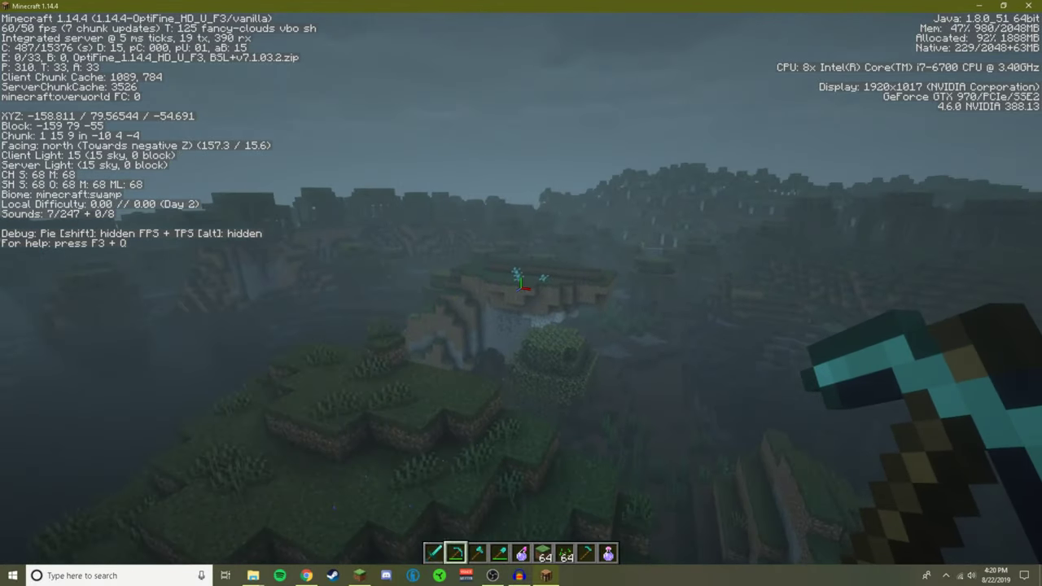
key(w)
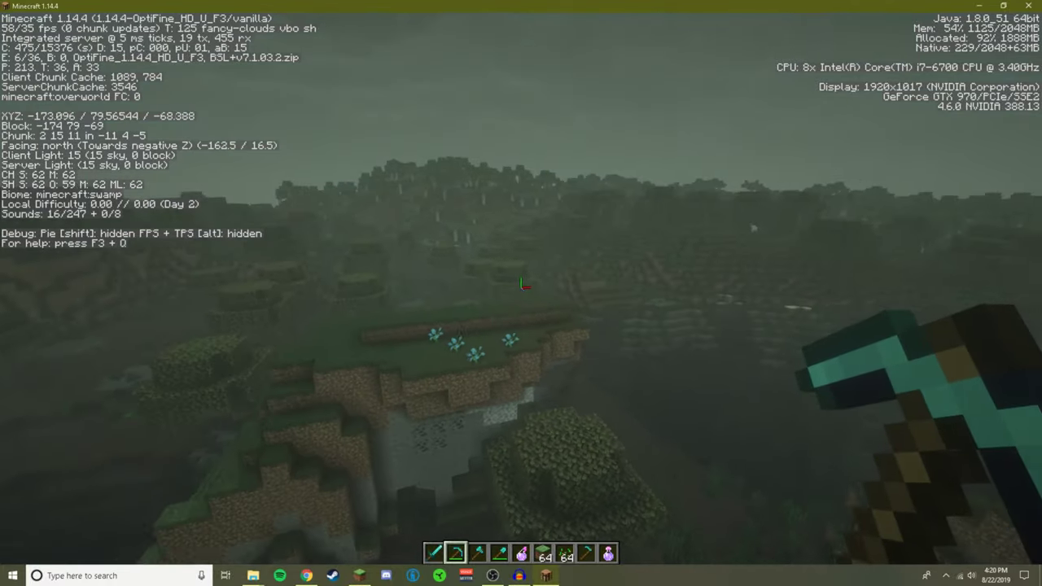
Hide the debug overlay and land by the blue flowers, briefly showing the overlay again to check the frame rate
key(F3)
key(w)
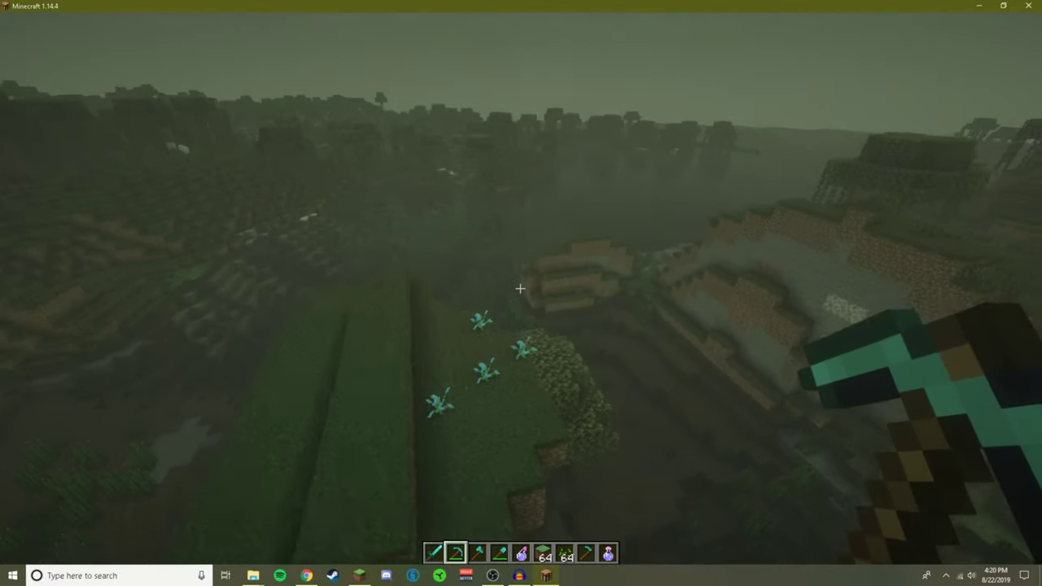
key(F3)
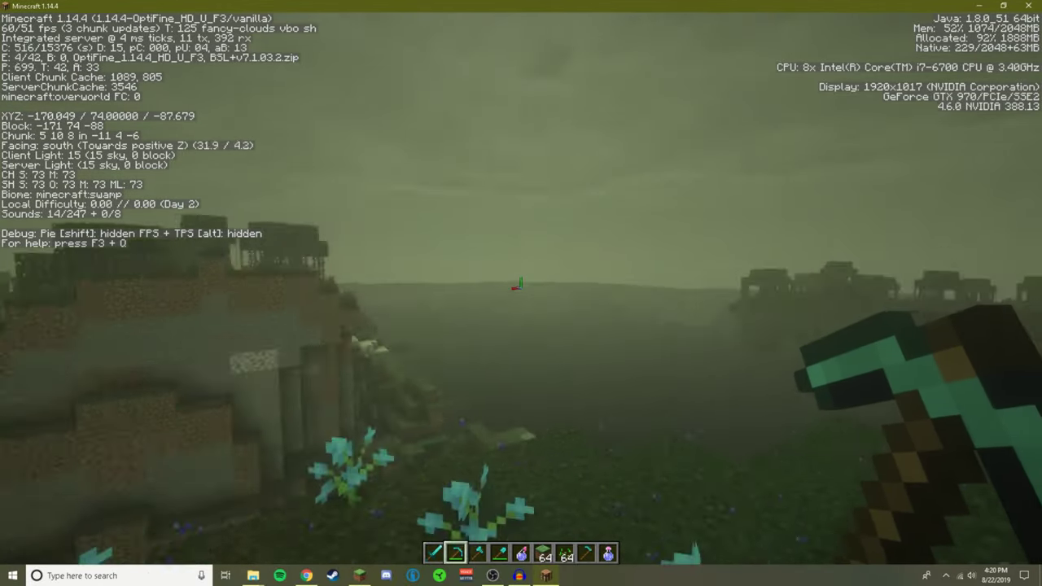
key(F3)
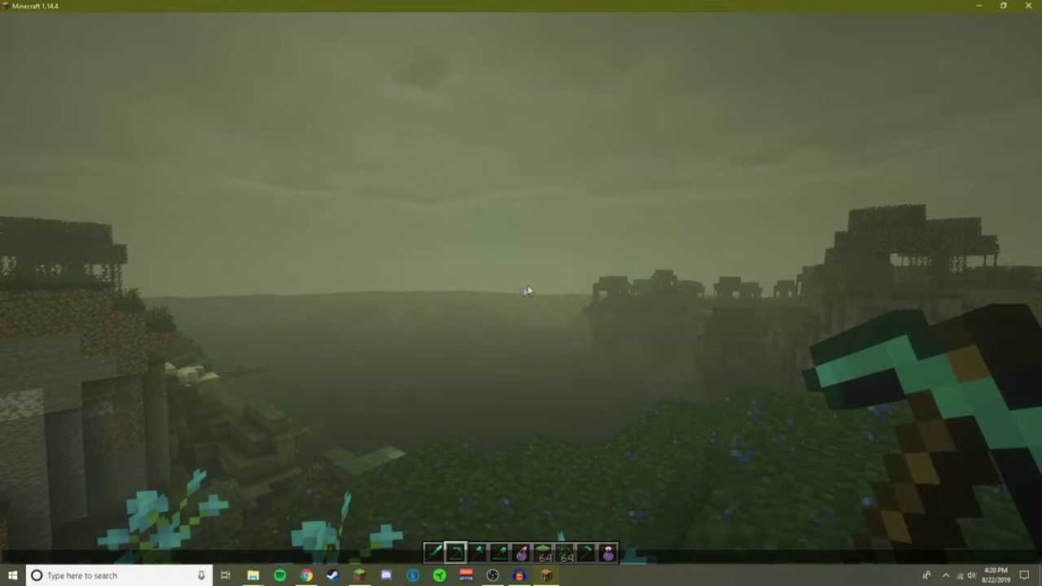
key(w)
Pause the game, switch to the browser, and look through the other shader packs in PC Gamer's best Minecraft shaders article
key(Escape)
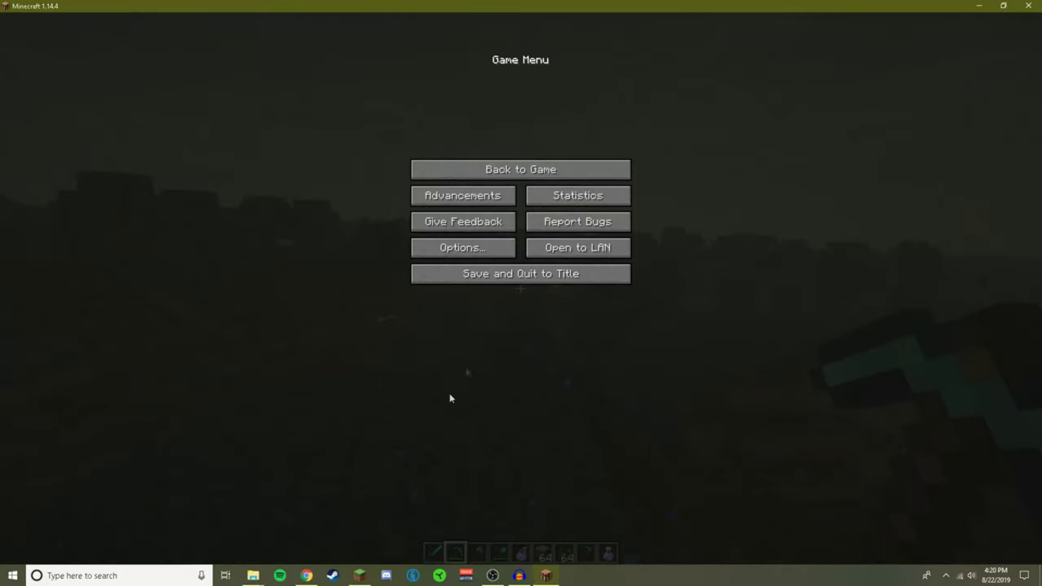
click(306, 575)
click(78, 8)
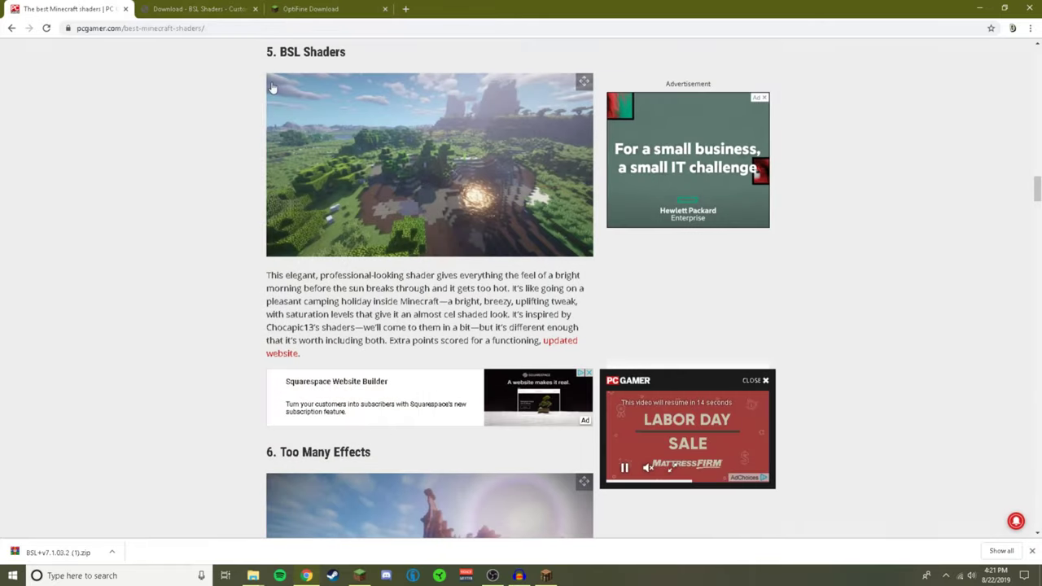
scroll(364, 320, down, 3)
scroll(364, 319, down, 15)
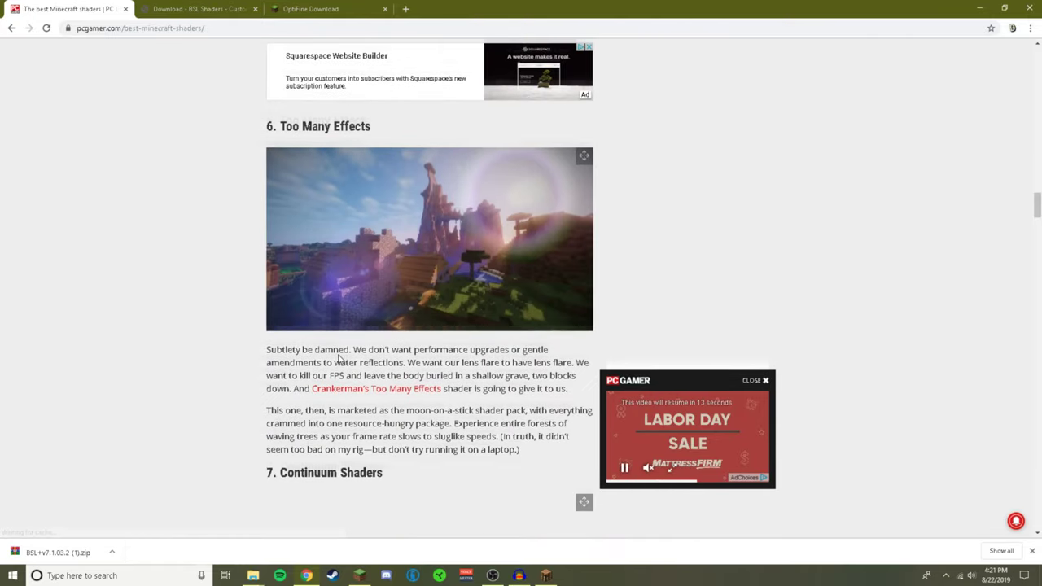
scroll(424, 334, down, 9)
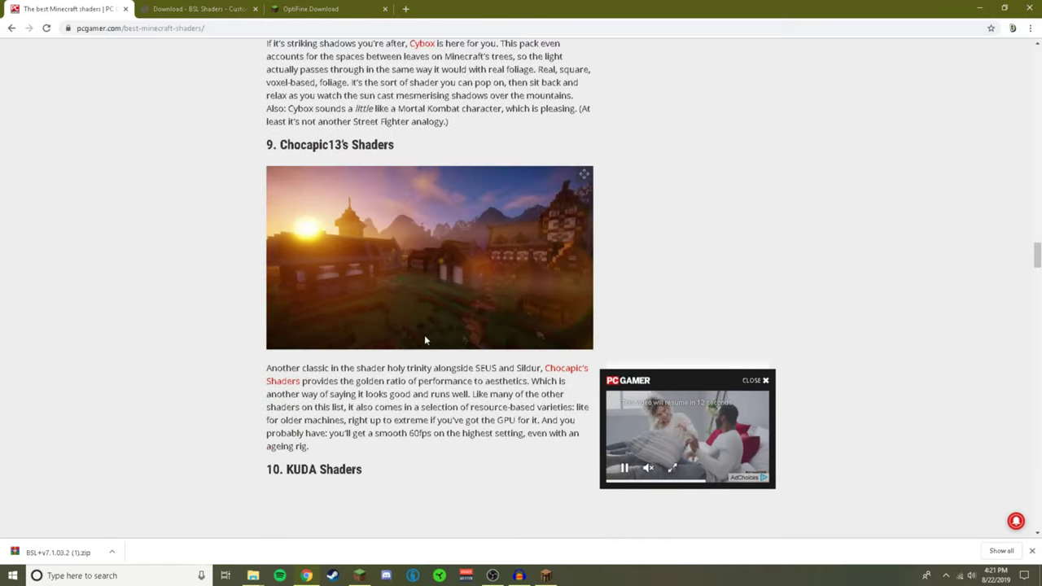
scroll(422, 337, up, 5)
scroll(422, 335, up, 18)
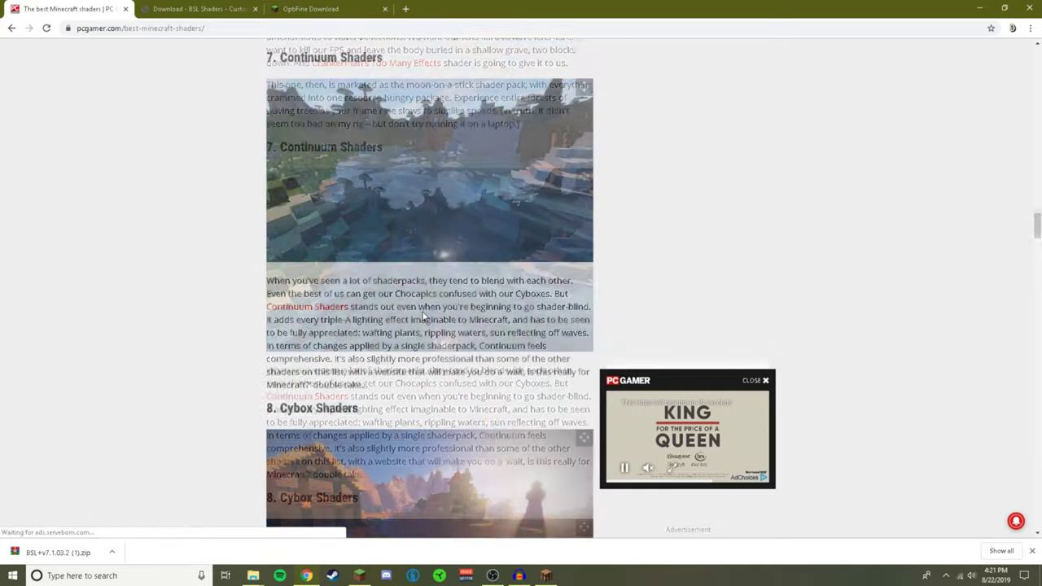
scroll(396, 303, up, 12)
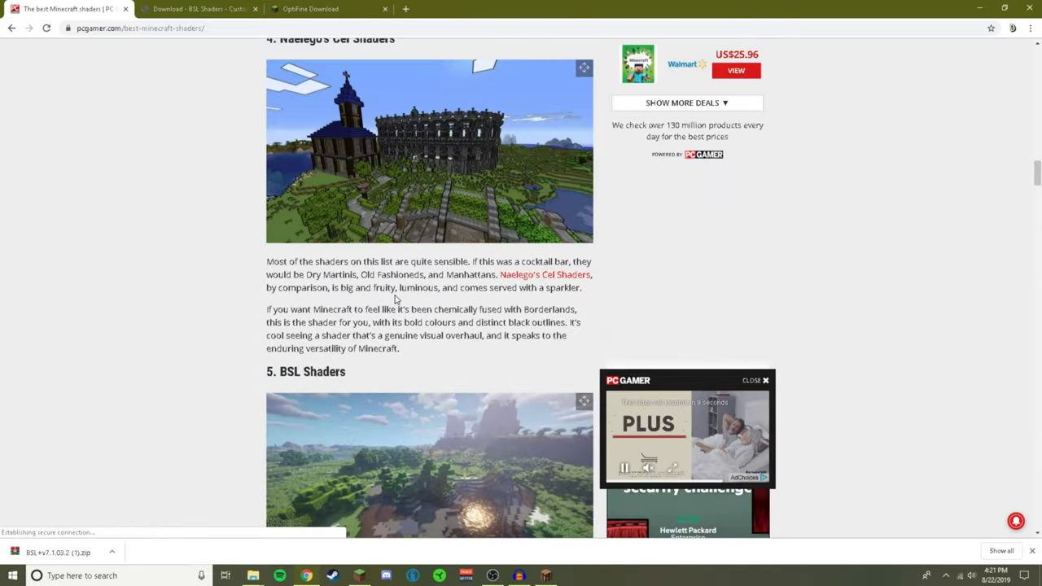
scroll(336, 349, down, 3)
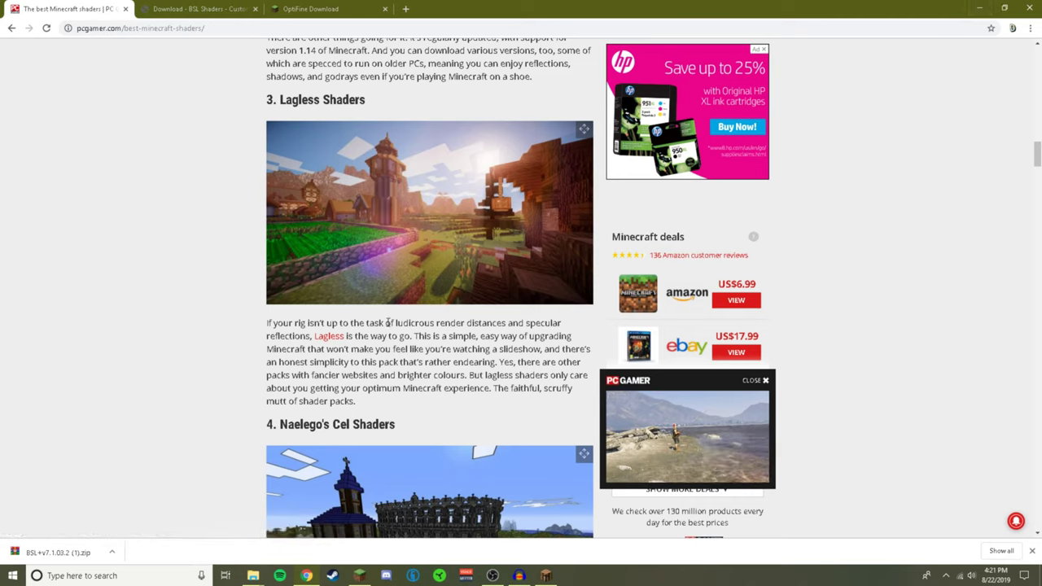
Return to Minecraft, review the animation options in the video settings, and set the maximum framerate to 120 fps
click(979, 8)
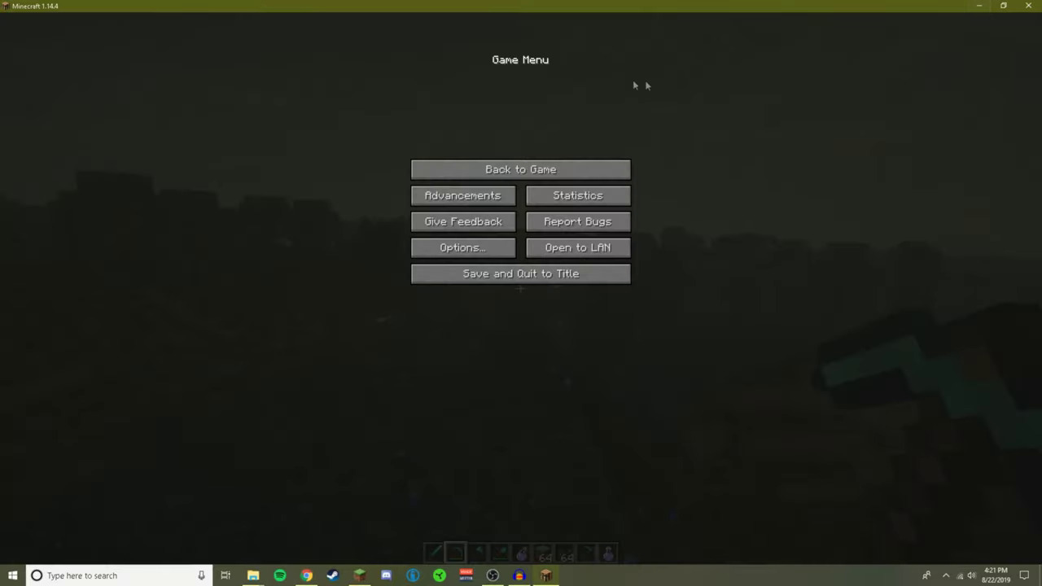
click(481, 245)
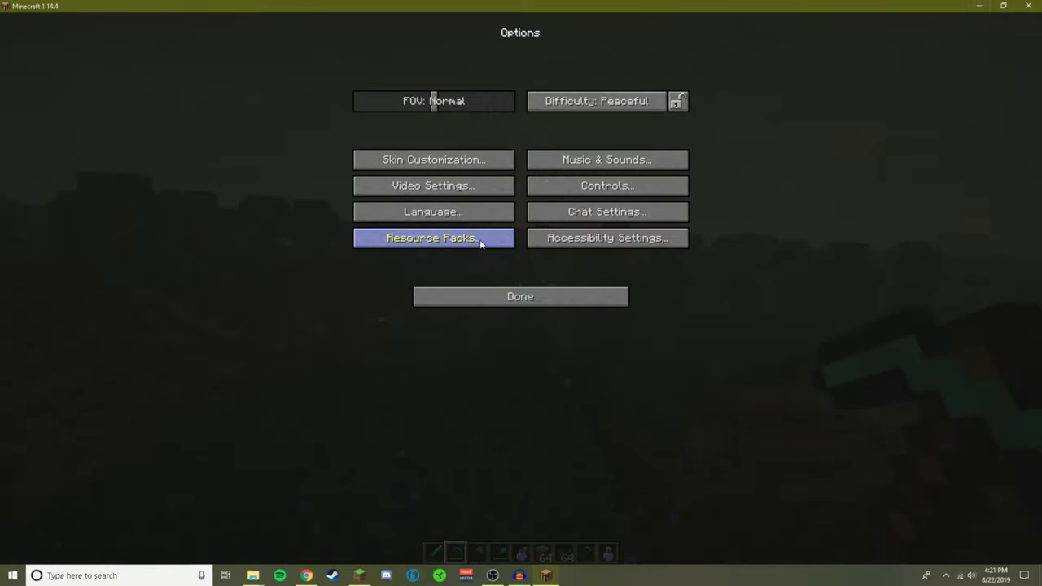
click(433, 189)
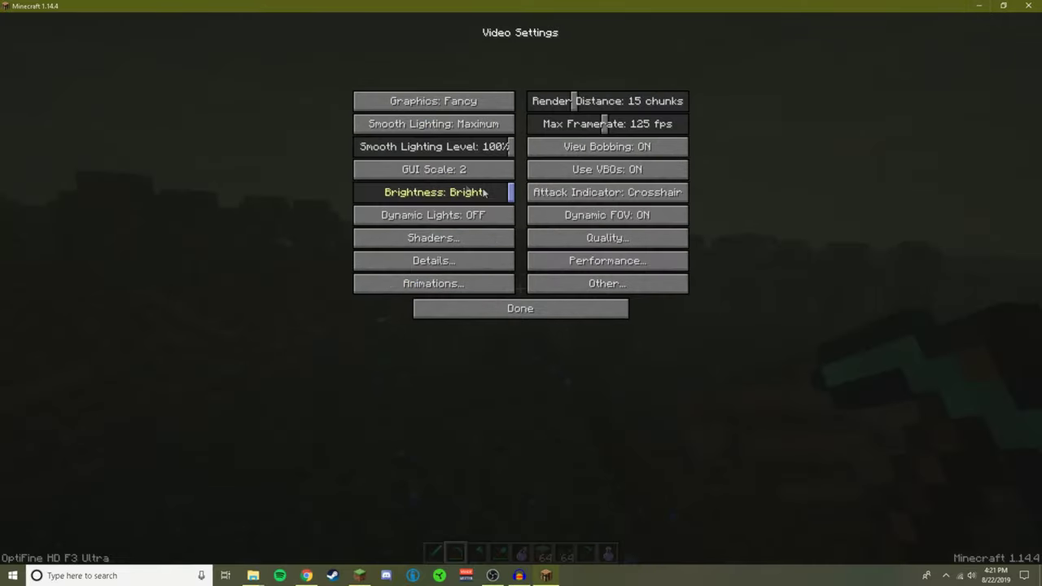
click(420, 290)
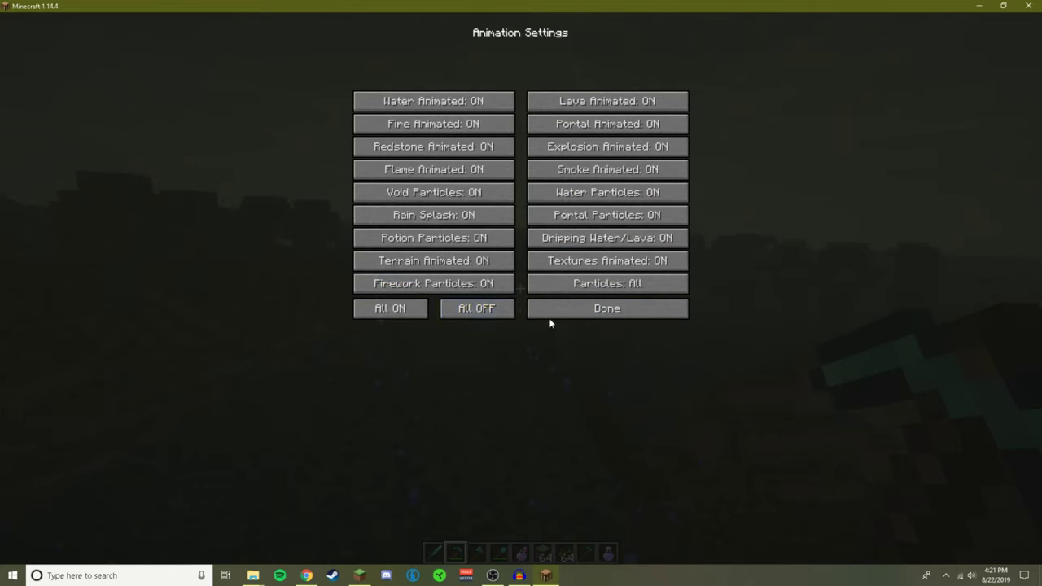
click(575, 310)
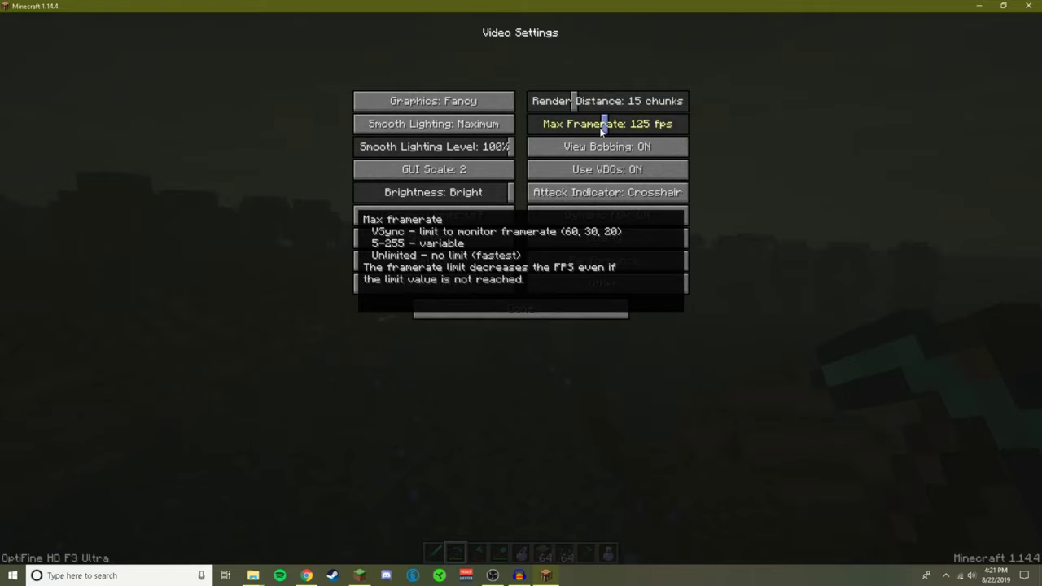
mouse_move(602, 126)
mouse_down()
mouse_move(578, 132)
mouse_move(603, 136)
mouse_up()
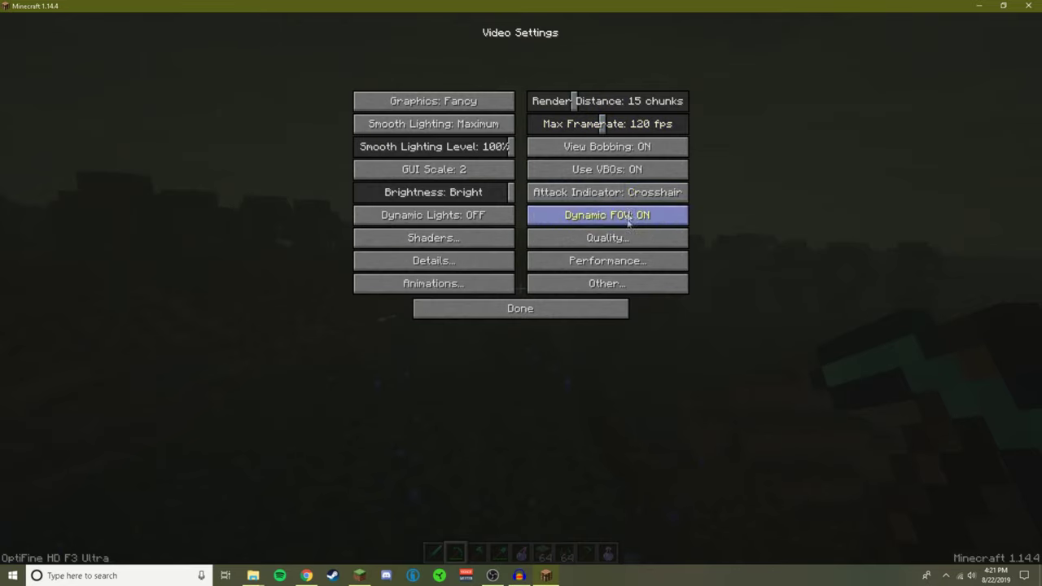
Review the Quality and Performance settings, including Smooth FPS and Fast Render
click(609, 238)
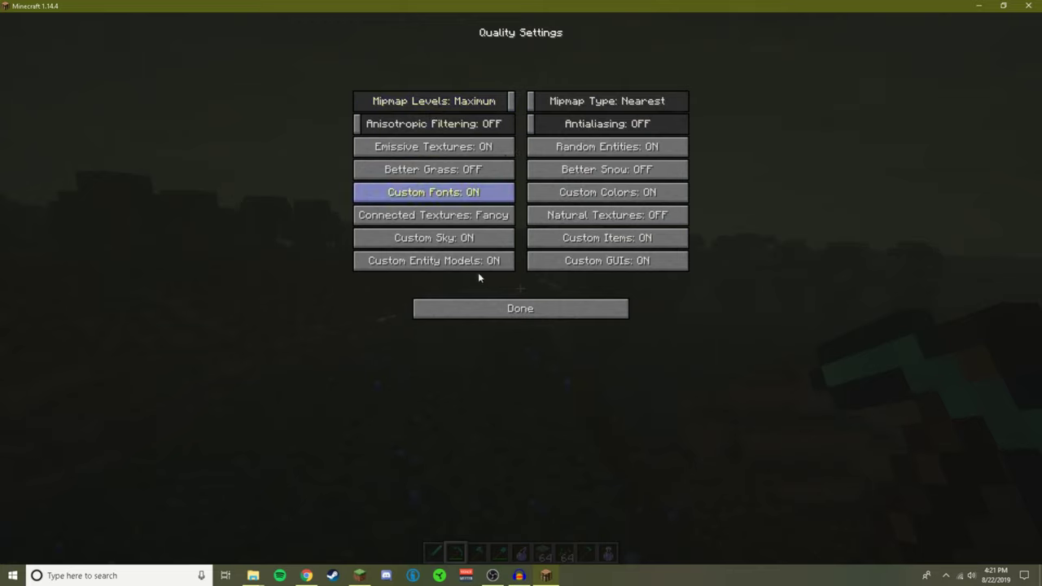
click(574, 309)
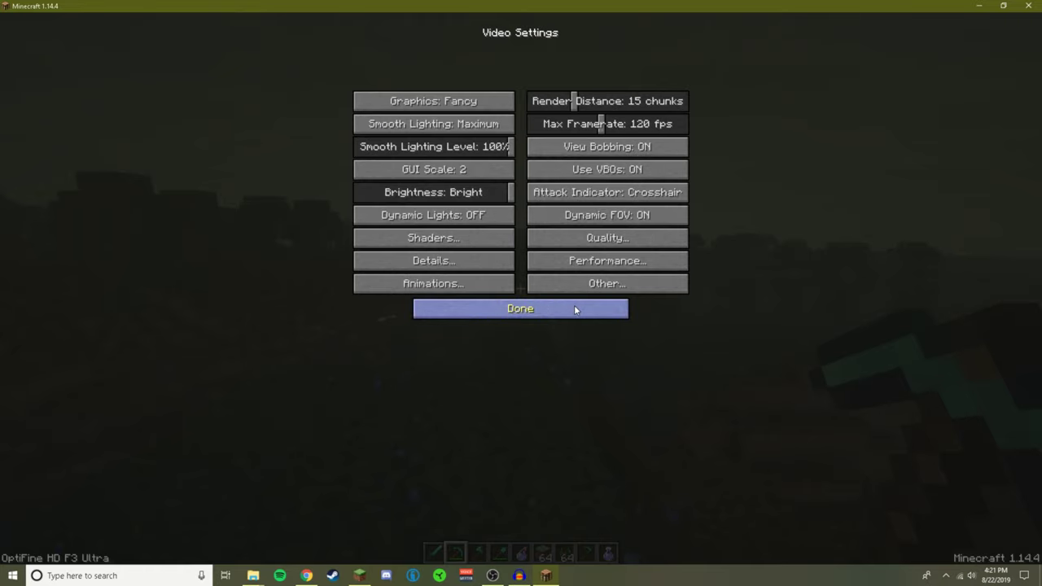
click(636, 265)
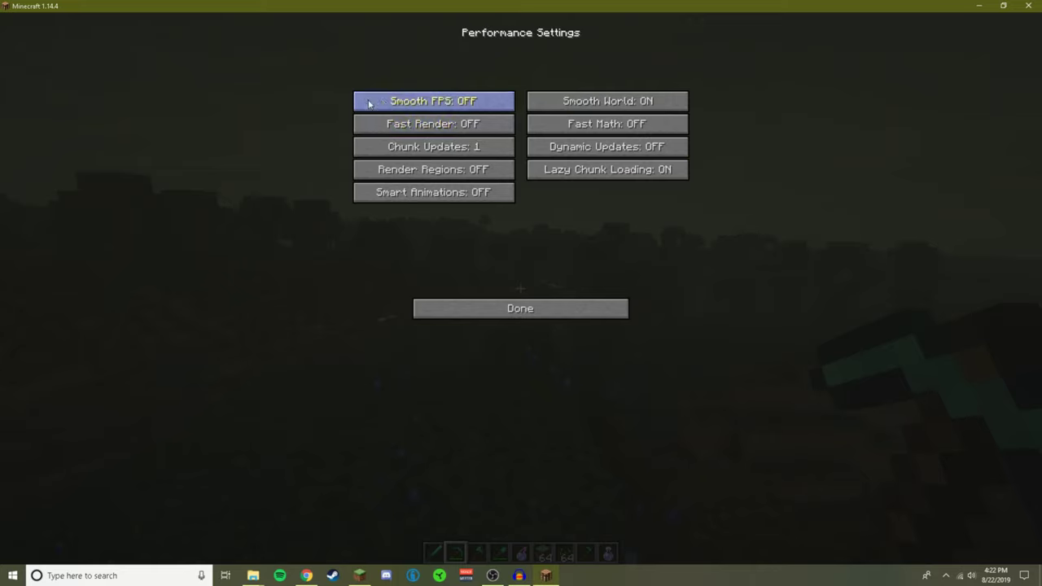
mouse_move(390, 105)
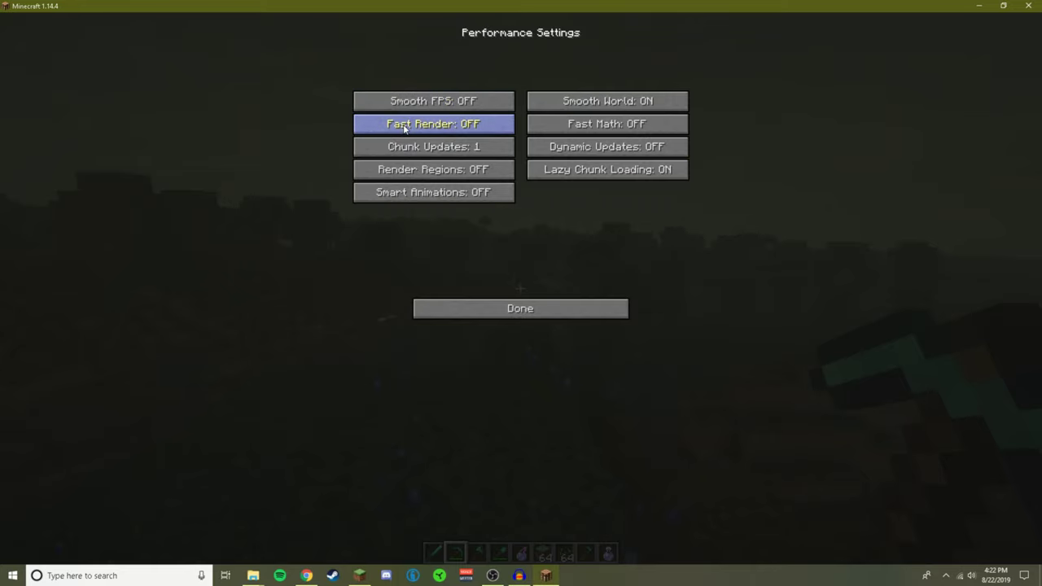
Close the performance settings, return to the world, and view the character in third person
click(511, 312)
key(Escape)
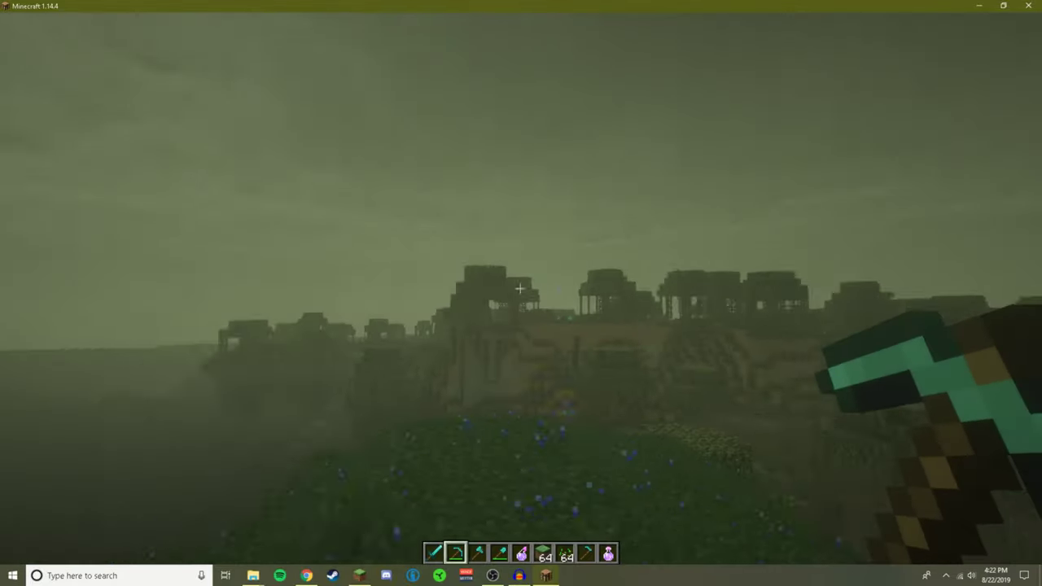
key(F5)
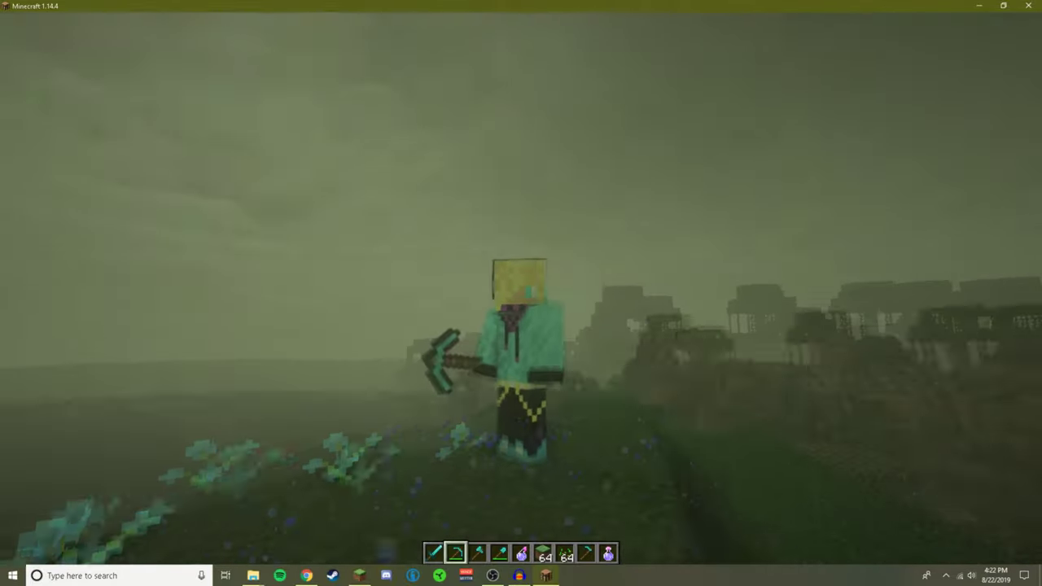